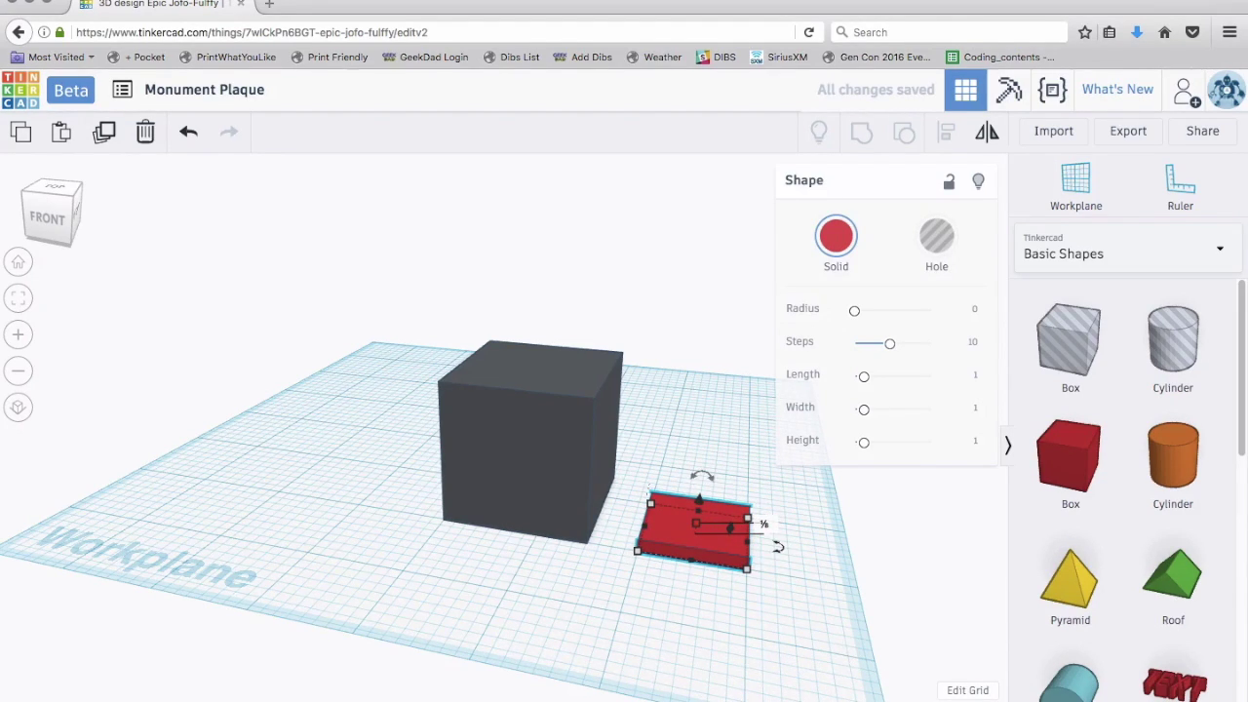
# - Change the snap grid increment and slightly lower the height of the flat red box
pyautogui.click(970, 698)
pyautogui.click(969, 634)
pyautogui.moveTo(699, 525); pyautogui.dragTo(698, 531)
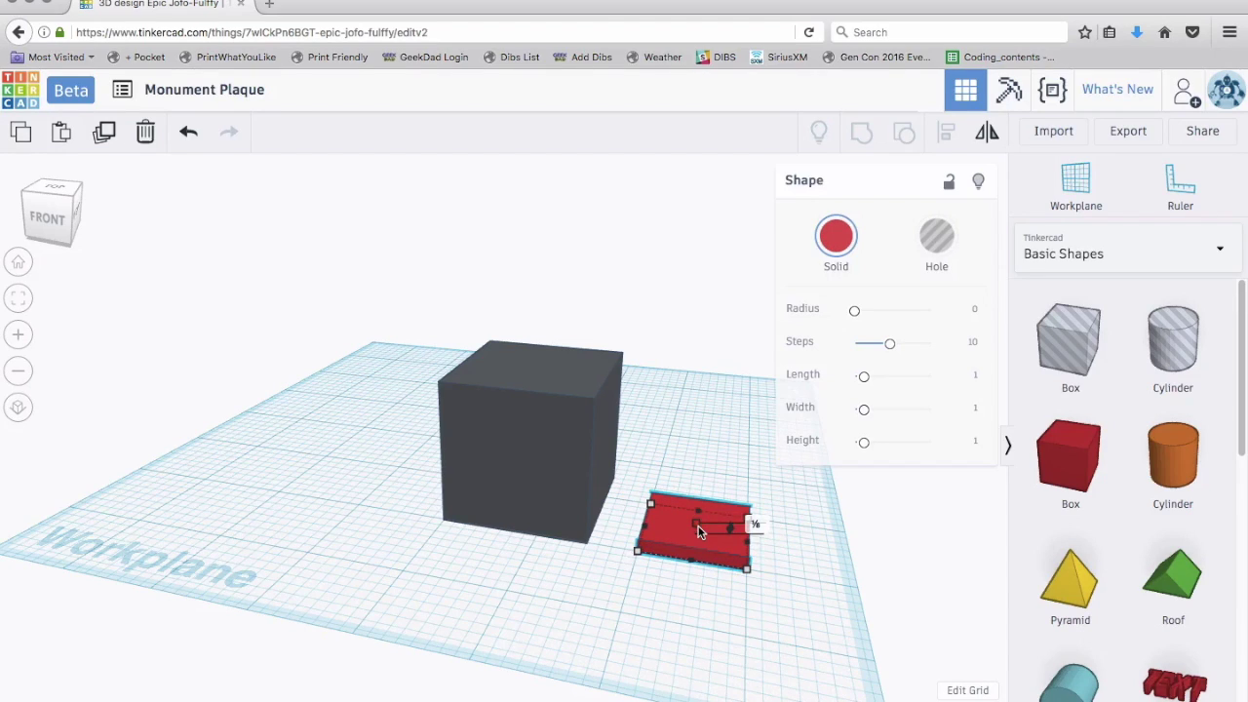
pyautogui.click(693, 610)
# - Add a second box in front of the flat one, resize it to 0.937 and flatten it to 0.187 high
pyautogui.moveTo(1053, 473); pyautogui.dragTo(676, 654)
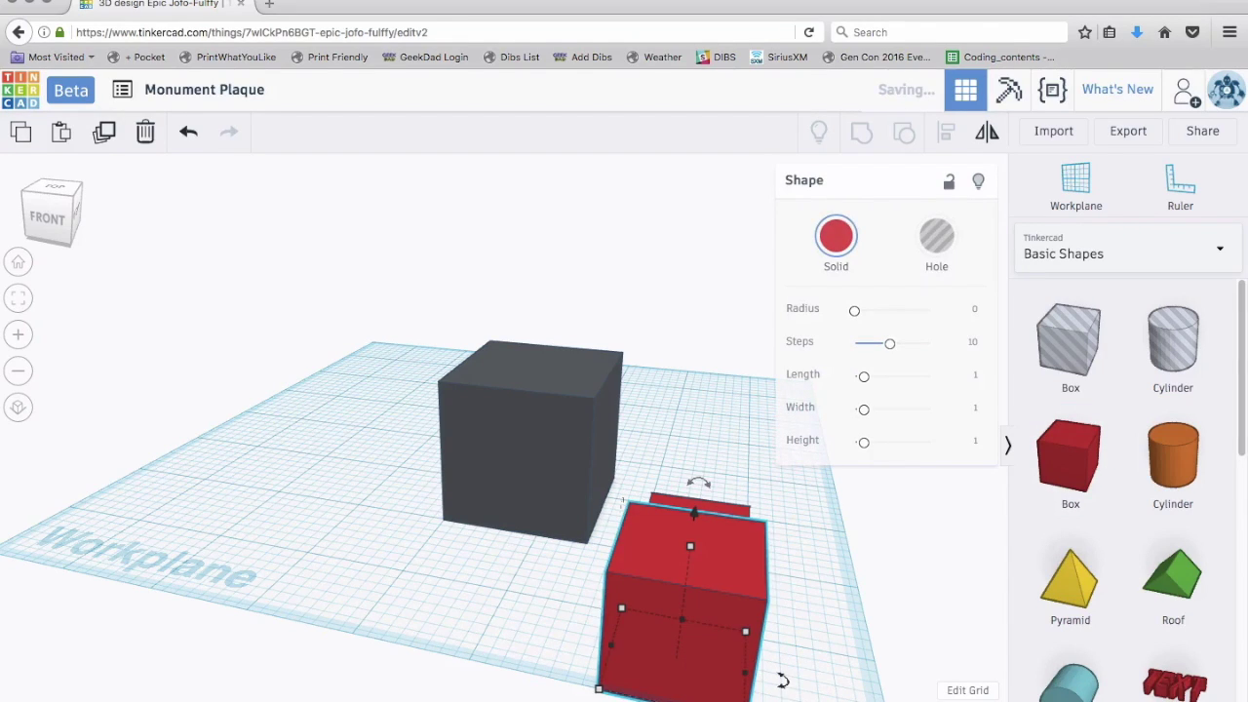
pyautogui.moveTo(745, 632); pyautogui.dragTo(737, 630)
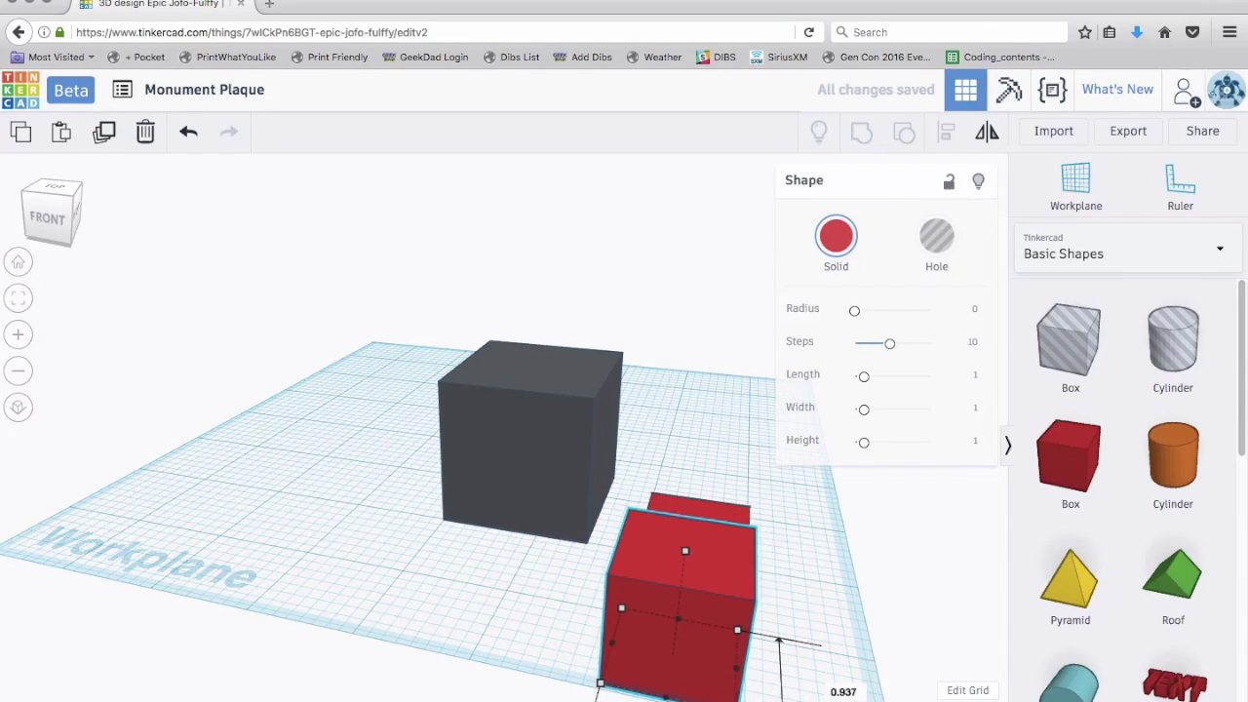
pyautogui.moveTo(685, 554); pyautogui.dragTo(686, 645)
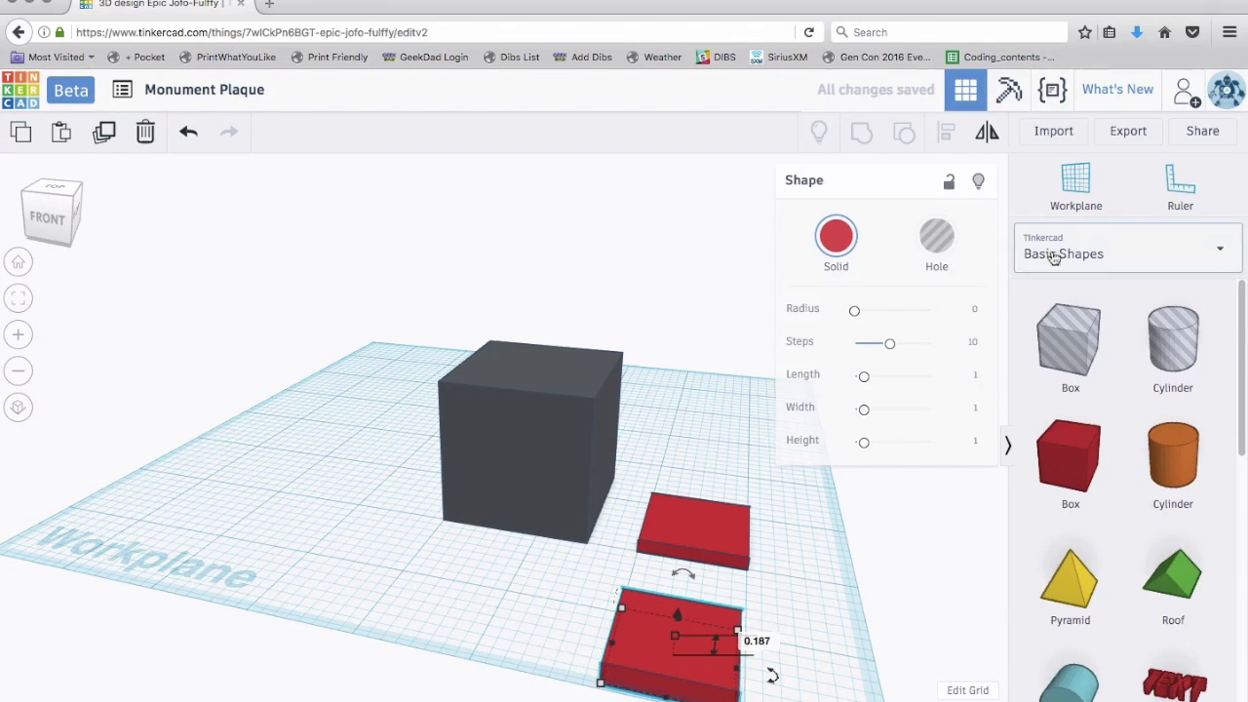
# - Turn the new box into a hole and align it to the centre of the flat red box
pyautogui.click(938, 242)
pyautogui.moveTo(695, 651); pyautogui.dragTo(725, 525)
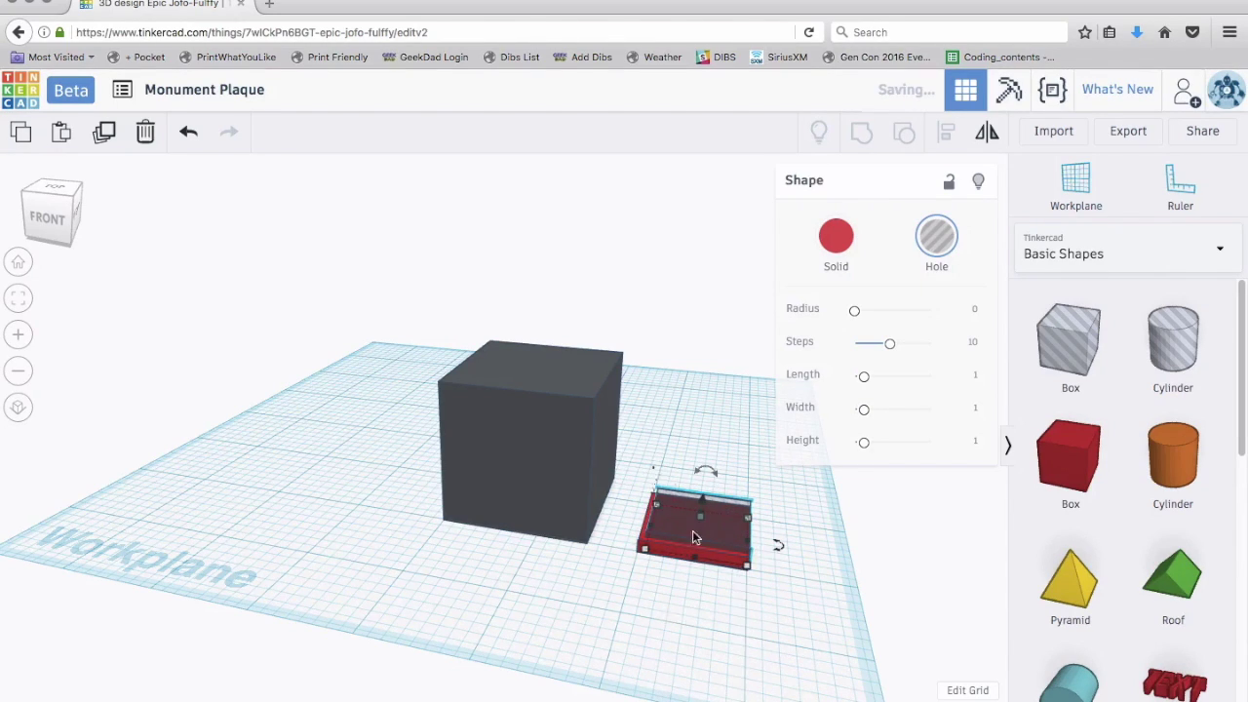
pyautogui.moveTo(754, 593); pyautogui.dragTo(754, 593)
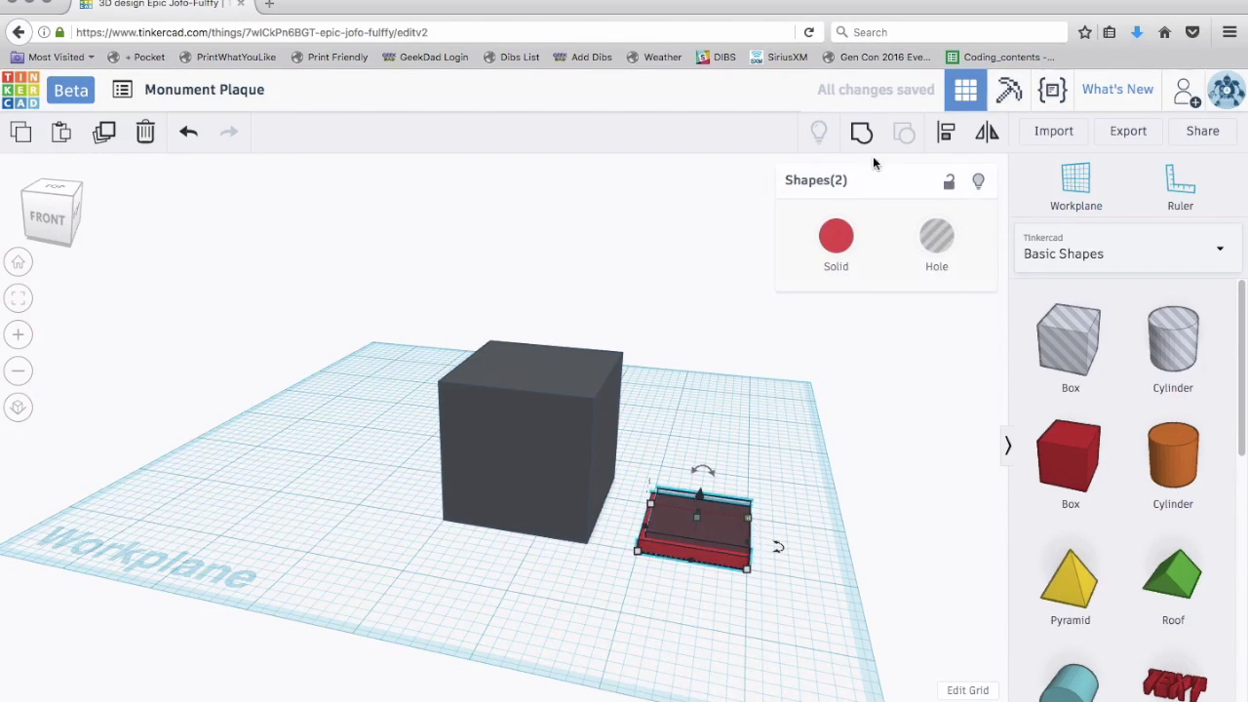
pyautogui.click(947, 143)
pyautogui.click(688, 575)
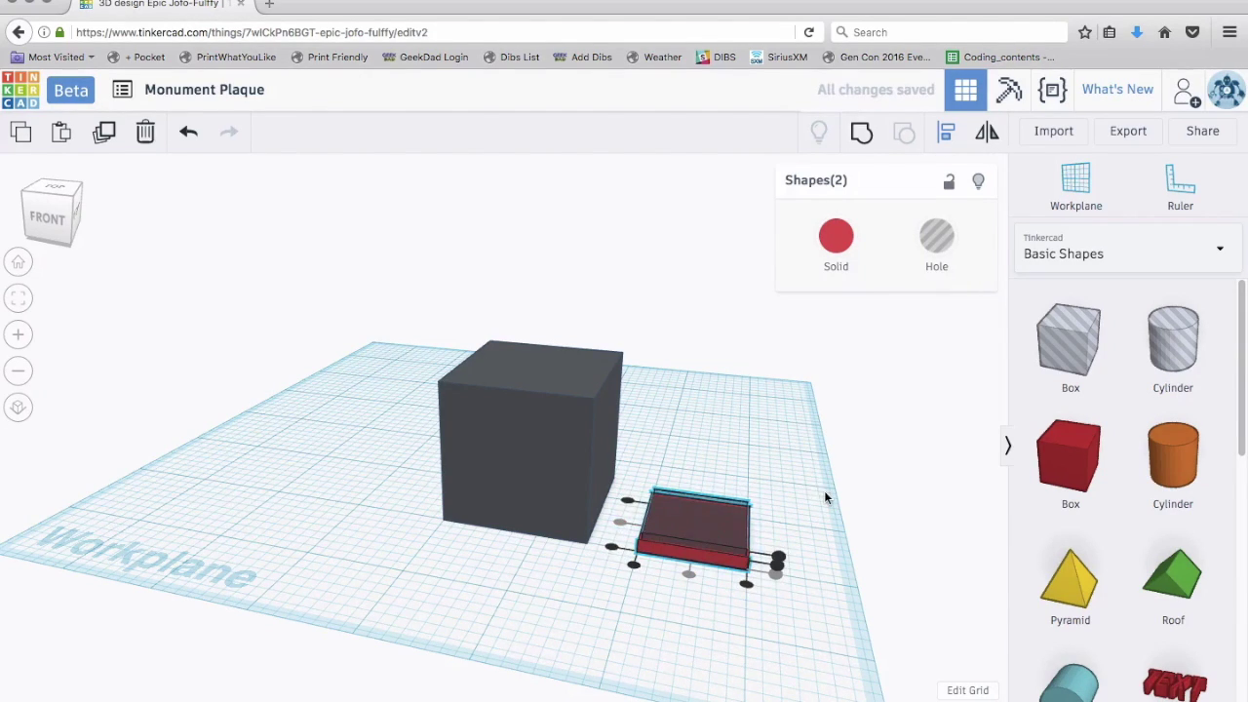
# - Raise the hole within the red box so that a solid floor is left beneath it
pyautogui.click(793, 549)
pyautogui.moveTo(793, 549); pyautogui.dragTo(747, 519, button='right')
pyautogui.click(747, 519)
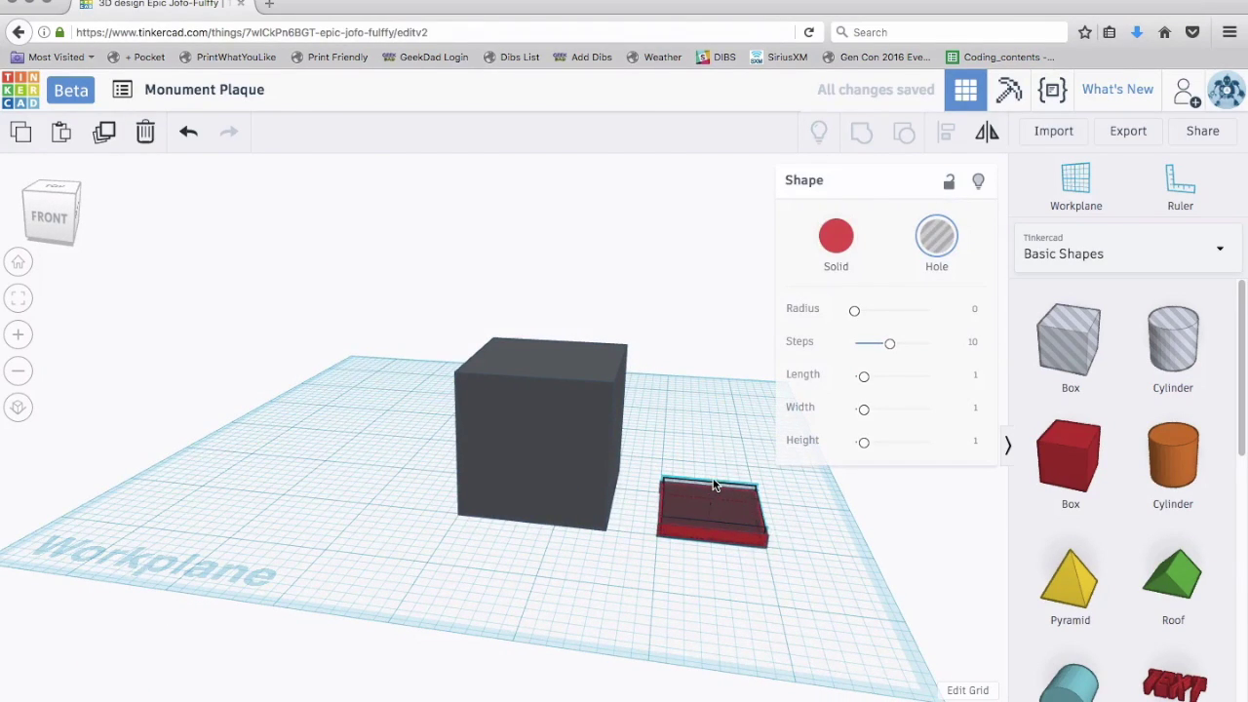
pyautogui.moveTo(714, 487); pyautogui.dragTo(715, 478)
pyautogui.click(828, 574)
# - Group the hole with the red box to cut a shallow recess into the plaque
pyautogui.moveTo(817, 575); pyautogui.dragTo(795, 587, button='right')
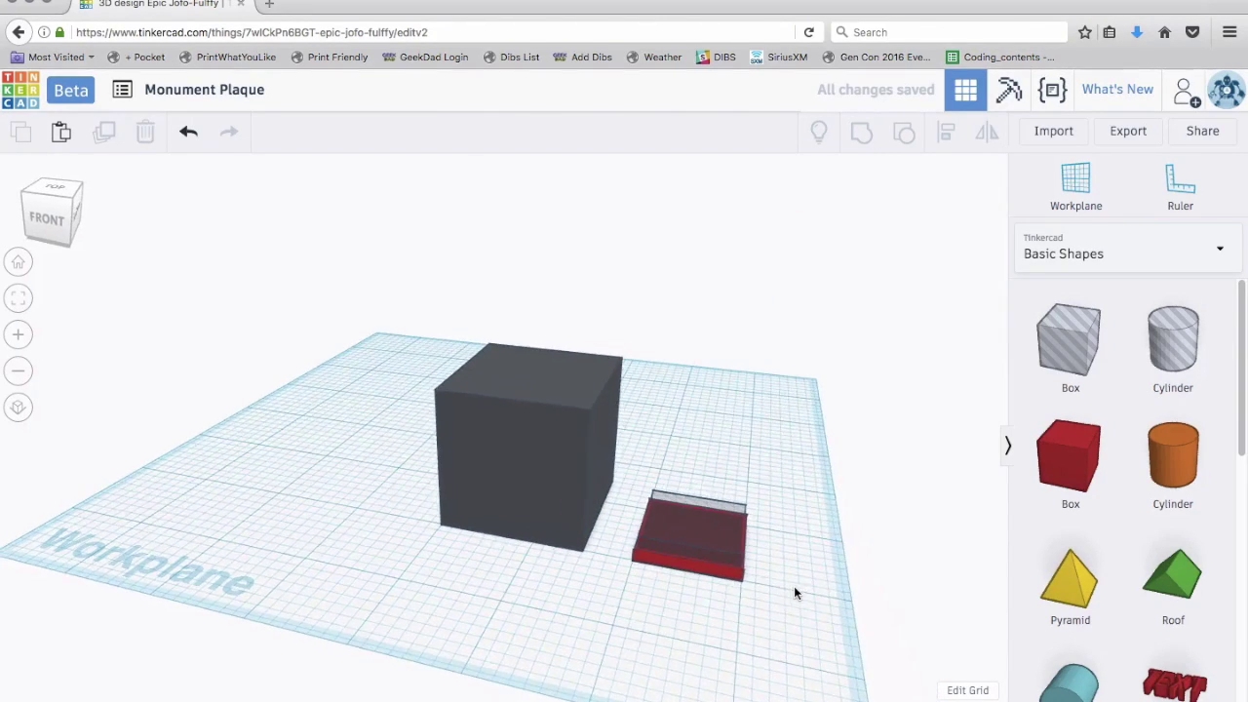
pyautogui.moveTo(760, 602); pyautogui.dragTo(761, 600)
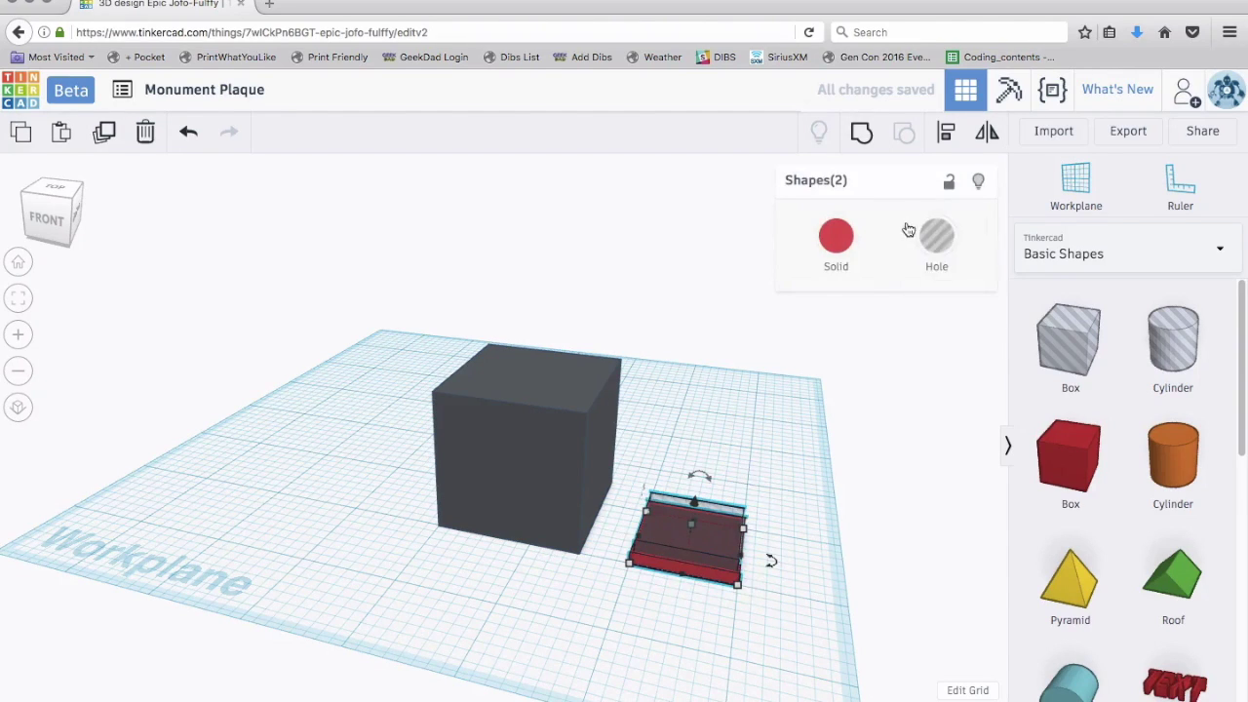
pyautogui.click(862, 133)
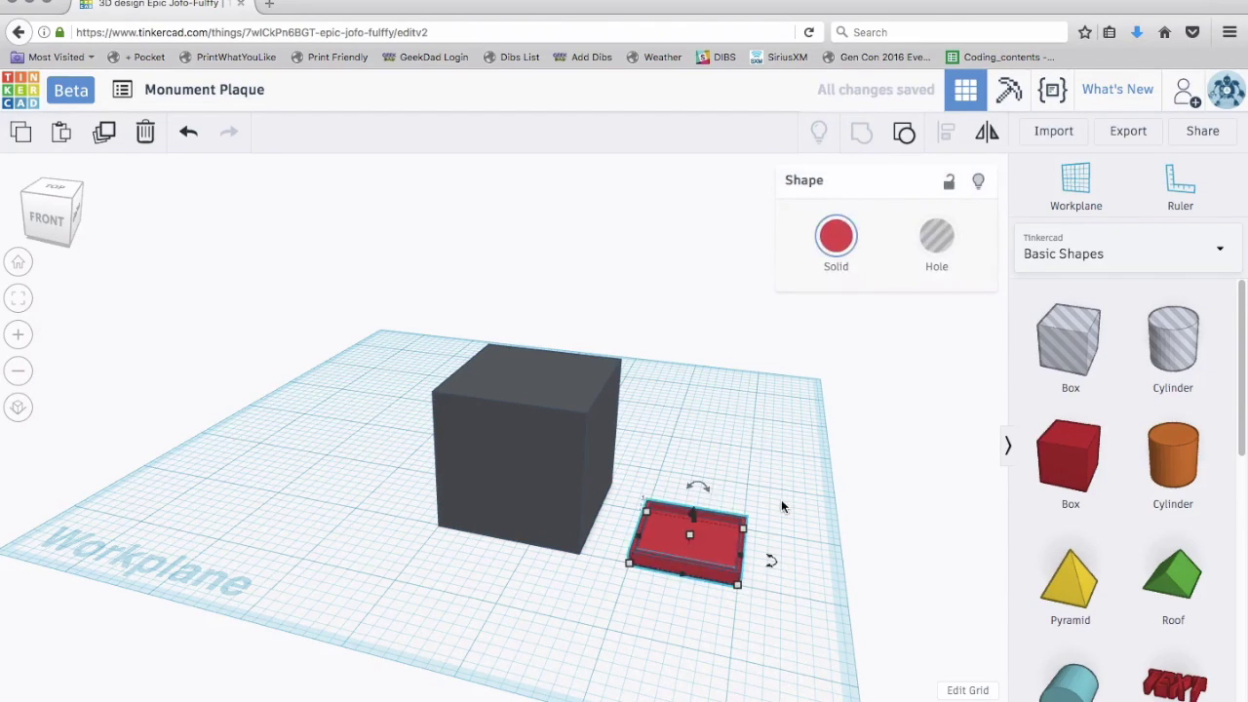
pyautogui.scroll(3, 776, 568)
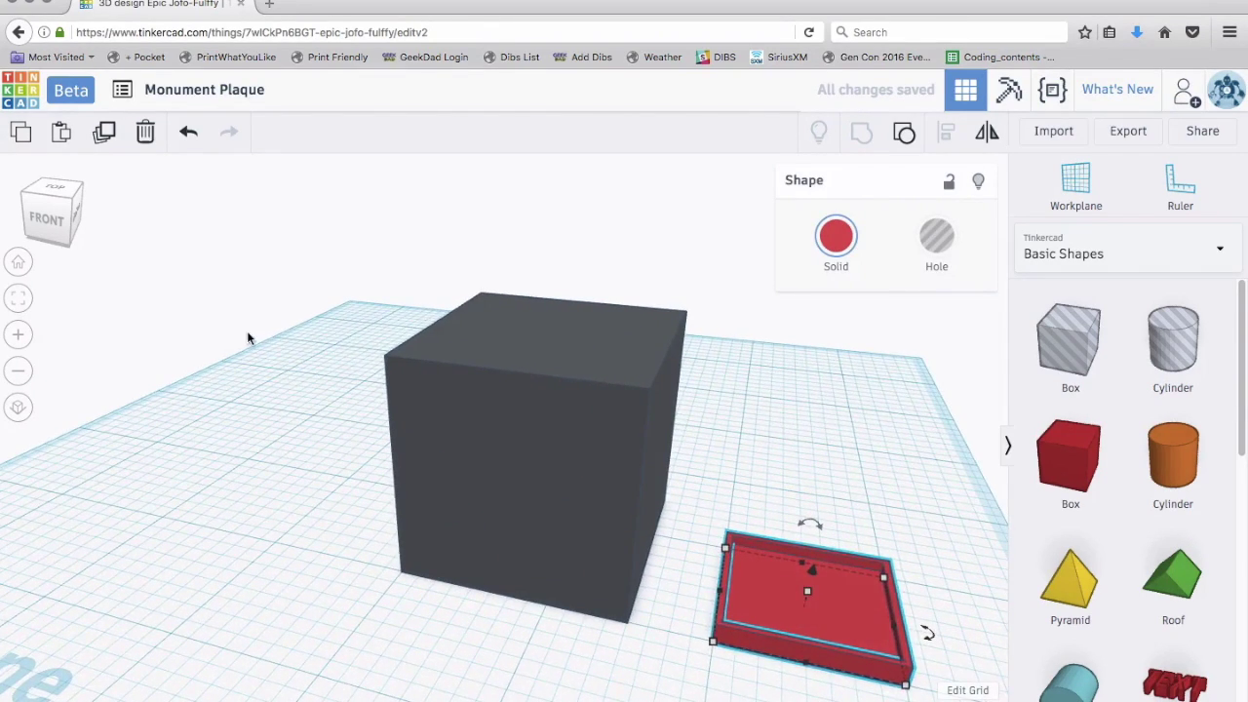
# - Narrow the recessed plaque along its width
pyautogui.click(17, 261)
pyautogui.moveTo(642, 553); pyautogui.dragTo(519, 530, button='right')
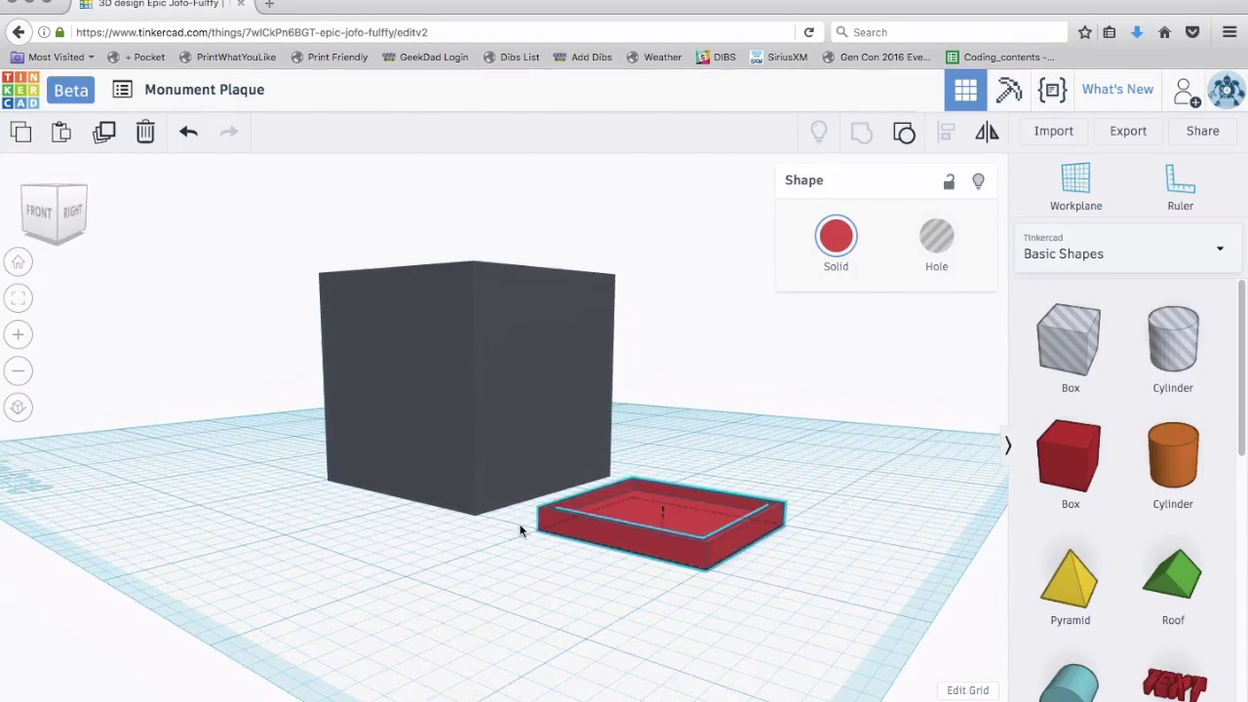
pyautogui.click(590, 597)
pyautogui.moveTo(590, 597); pyautogui.dragTo(689, 635, button='right')
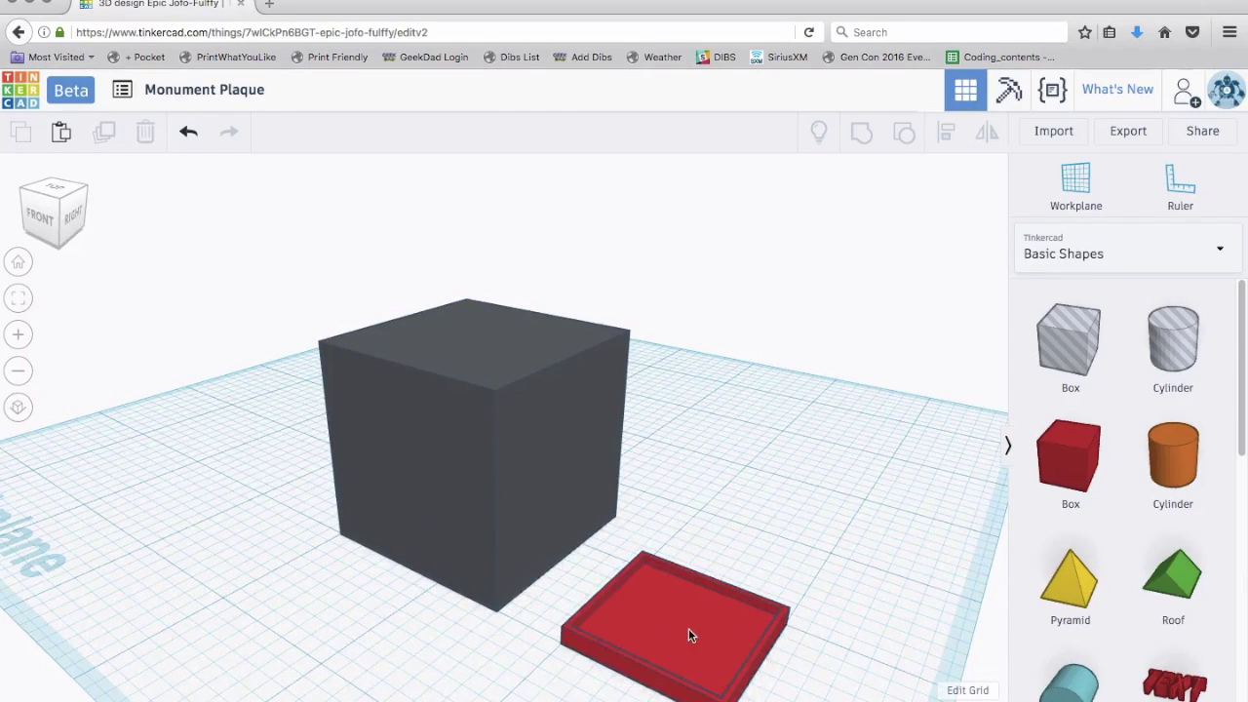
pyautogui.click(689, 636)
pyautogui.moveTo(855, 631)
pyautogui.mouseDown(button='right')
pyautogui.moveTo(906, 627)
pyautogui.moveTo(855, 646)
pyautogui.mouseUp(button='right')
pyautogui.moveTo(844, 646); pyautogui.dragTo(800, 643)
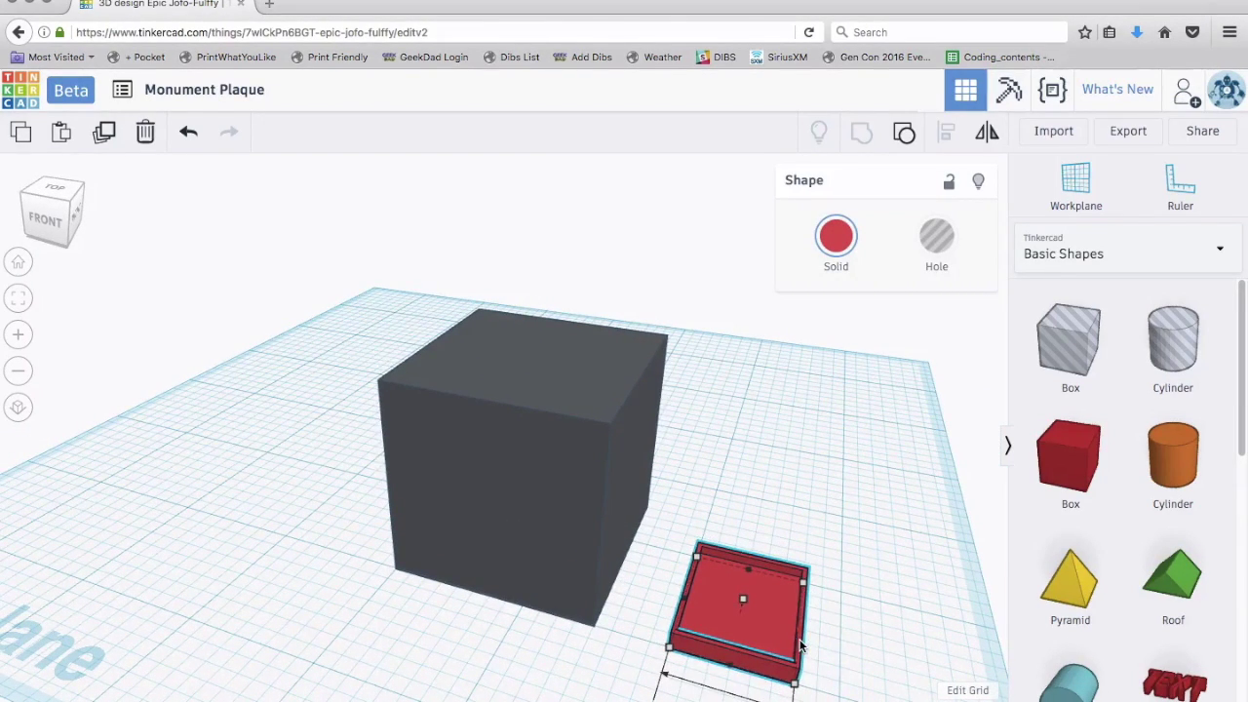
pyautogui.click(857, 642)
# - Rotate the recessed plaque so that it stands upright on its edge
pyautogui.moveTo(856, 642); pyautogui.dragTo(764, 620, button='right')
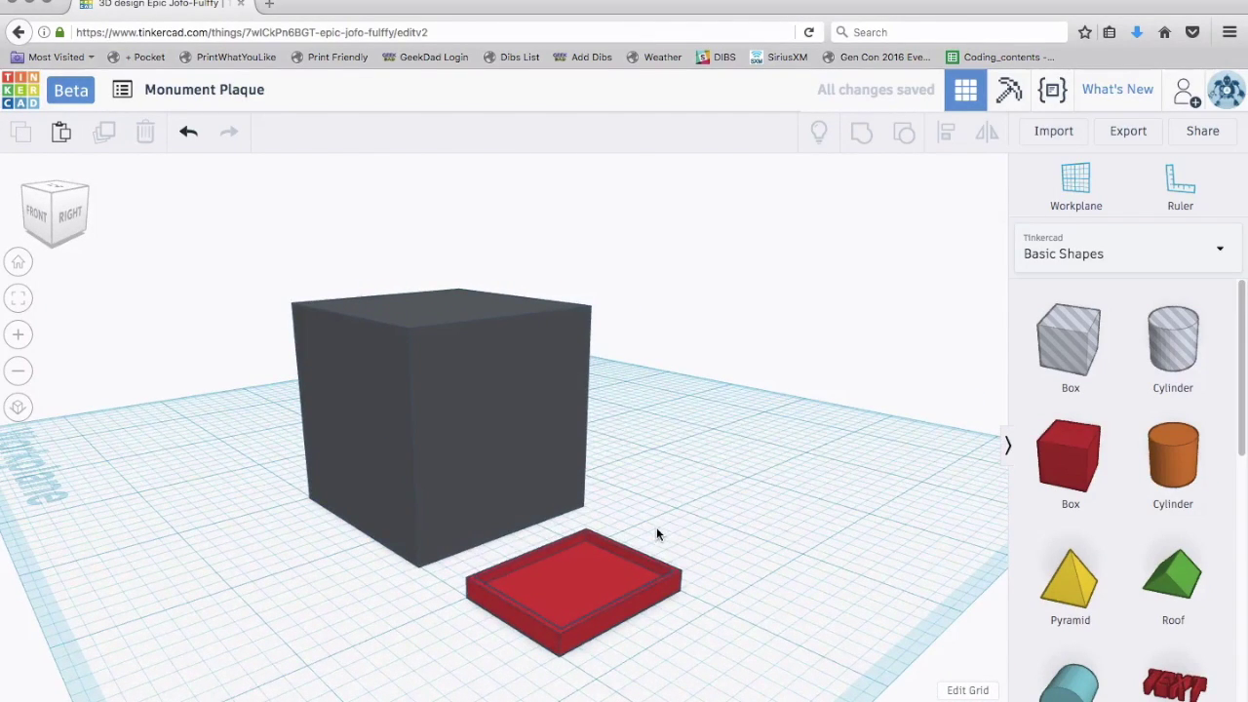
pyautogui.click(606, 574)
pyautogui.moveTo(540, 527); pyautogui.dragTo(485, 566)
pyautogui.click(730, 636)
pyautogui.moveTo(731, 636); pyautogui.dragTo(816, 599, button='right')
# - Raise the upright plaque and move it in front of the dark cube
pyautogui.moveTo(770, 489); pyautogui.dragTo(468, 530)
pyautogui.moveTo(446, 424); pyautogui.dragTo(447, 298)
pyautogui.moveTo(698, 549); pyautogui.dragTo(763, 561, button='right')
pyautogui.moveTo(722, 524); pyautogui.dragTo(630, 449)
pyautogui.moveTo(658, 649); pyautogui.dragTo(632, 637, button='right')
pyautogui.moveTo(620, 445); pyautogui.dragTo(370, 474)
pyautogui.moveTo(595, 589); pyautogui.dragTo(683, 579, button='right')
pyautogui.moveTo(683, 579); pyautogui.dragTo(524, 581)
# - Open the plaque group to examine how the hole sits in the red box, and close it again
pyautogui.doubleClick(525, 581)
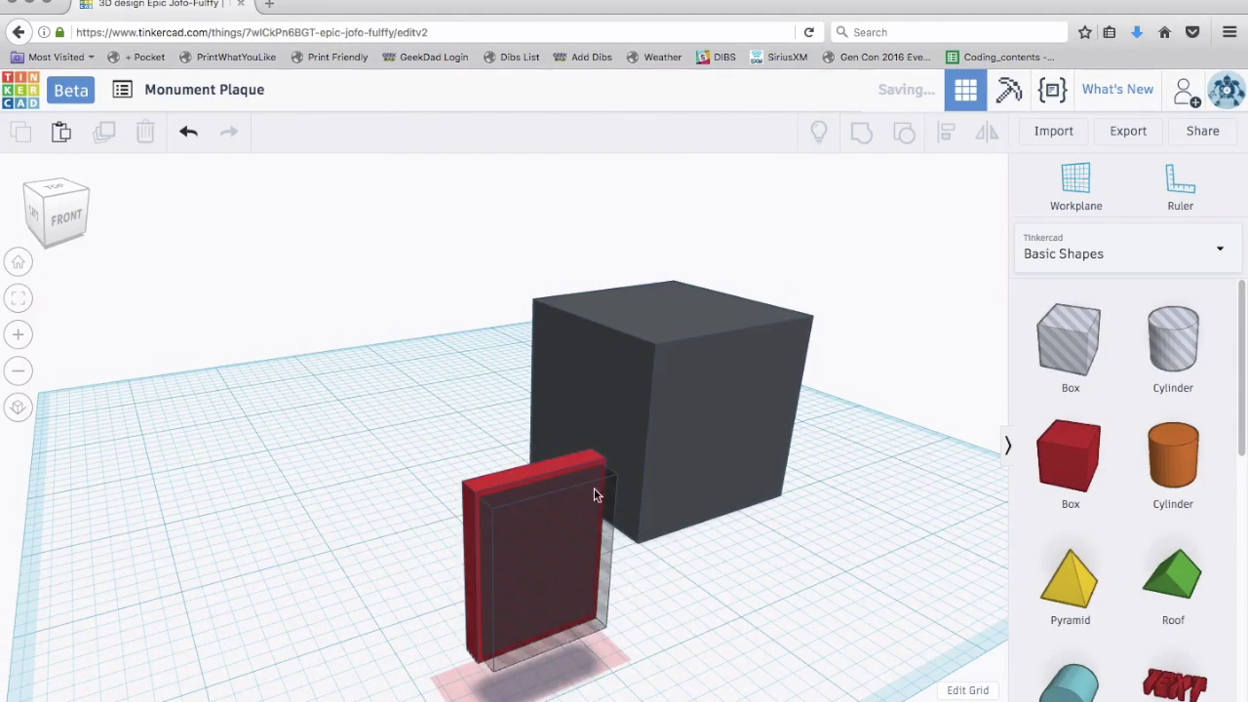
pyautogui.moveTo(656, 614); pyautogui.dragTo(751, 601, button='right')
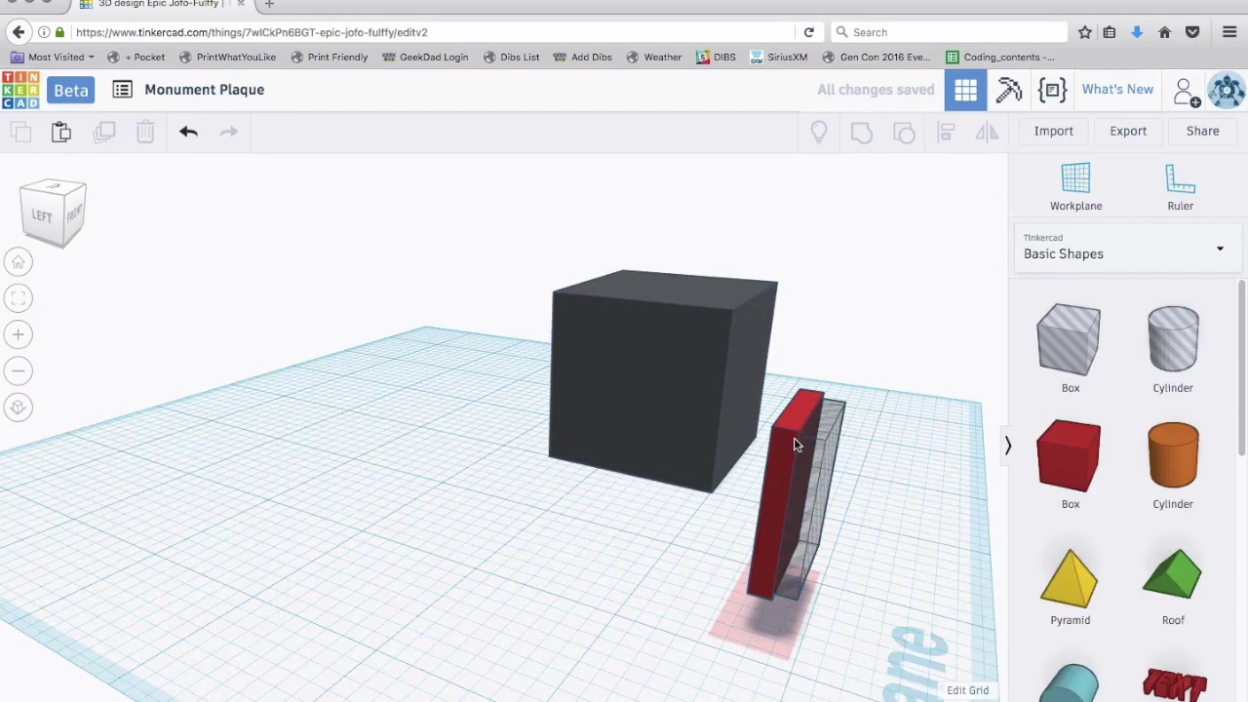
pyautogui.click(863, 371)
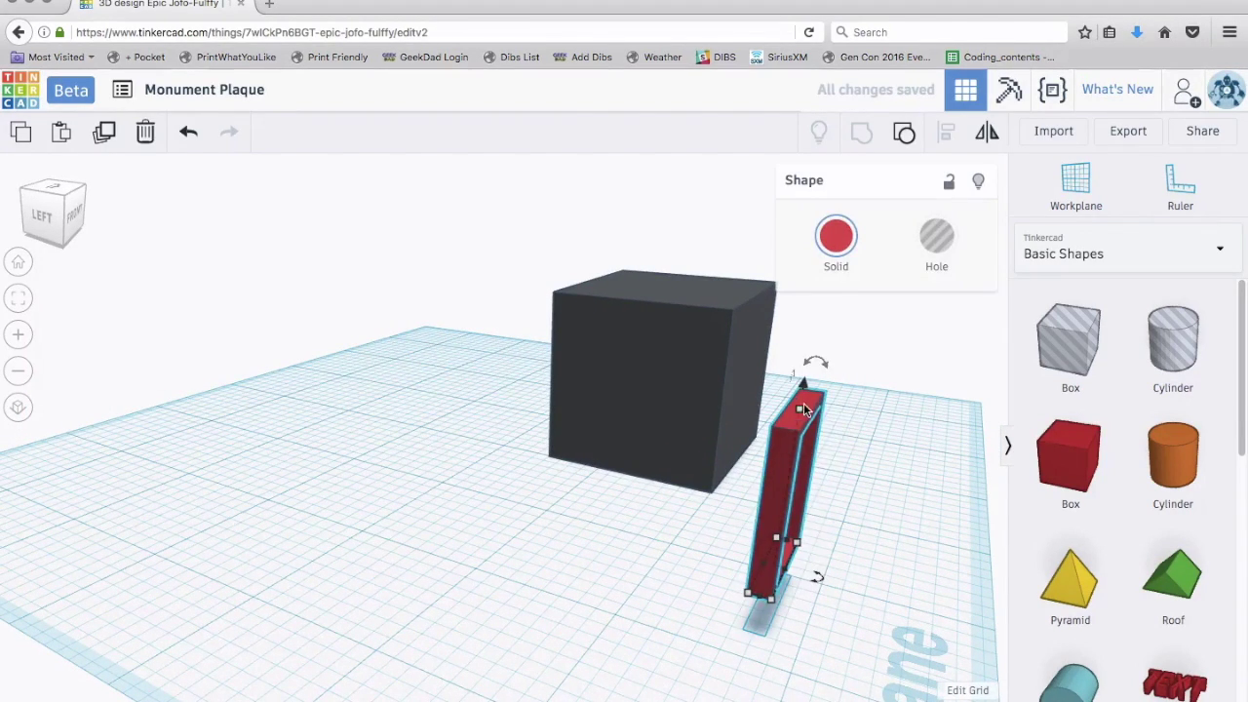
# - Rotate the plaque -90° to lay it flat with the recess facing up, and lower it onto the workplane
pyautogui.moveTo(814, 365)
pyautogui.moveTo(812, 362); pyautogui.dragTo(673, 447)
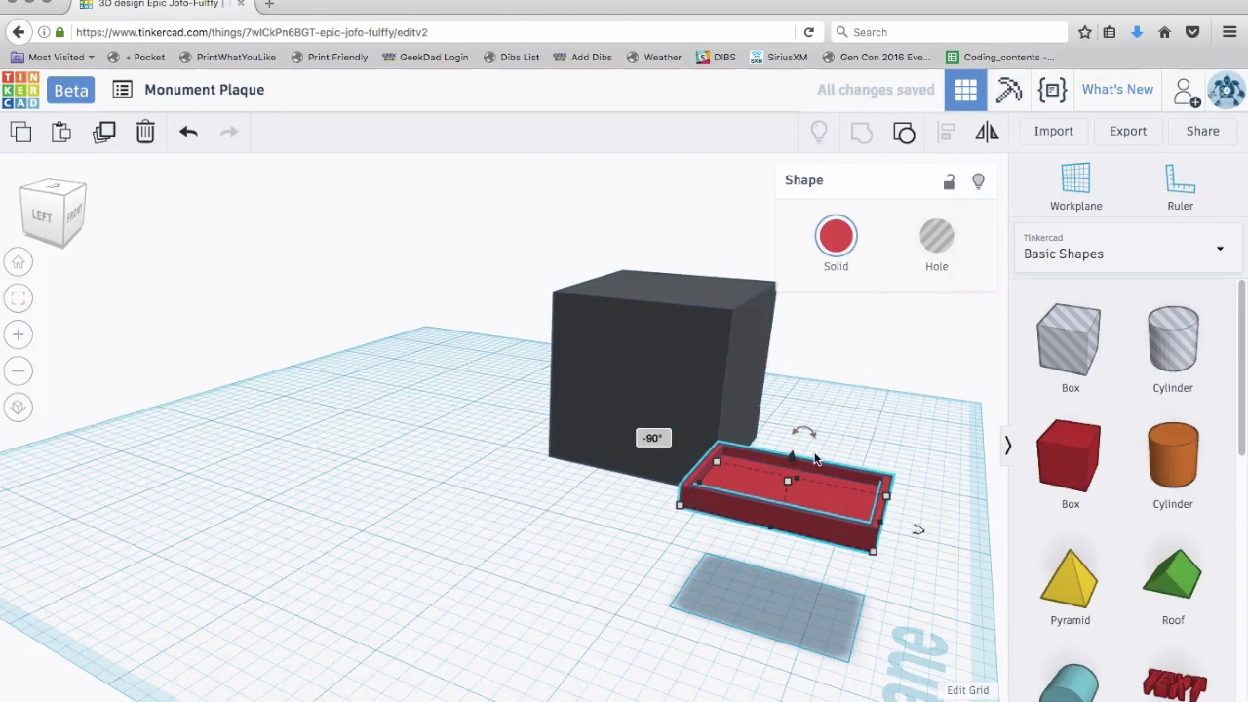
pyautogui.moveTo(793, 462); pyautogui.dragTo(789, 562)
pyautogui.click(859, 525)
pyautogui.moveTo(860, 526); pyautogui.dragTo(652, 560, button='right')
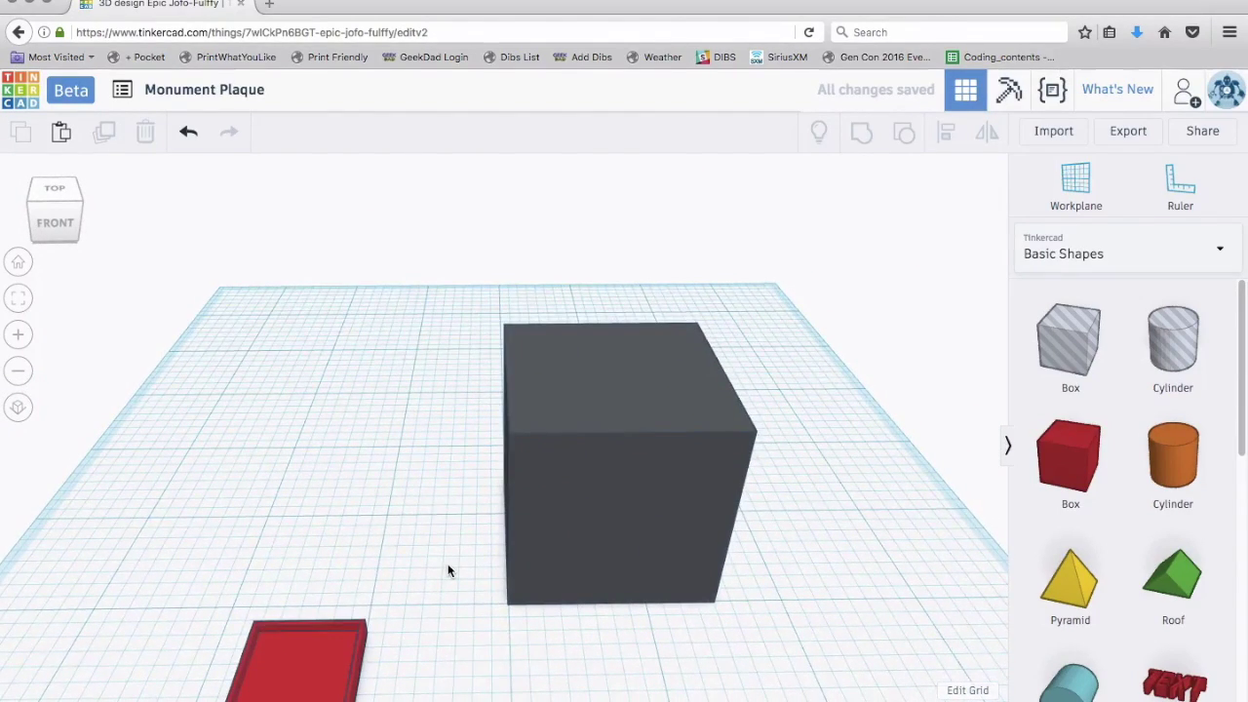
# - Place a Text shape behind the plaque and set its text to RIP
pyautogui.scroll(-3, 436, 616)
pyautogui.scroll(2, 436, 616)
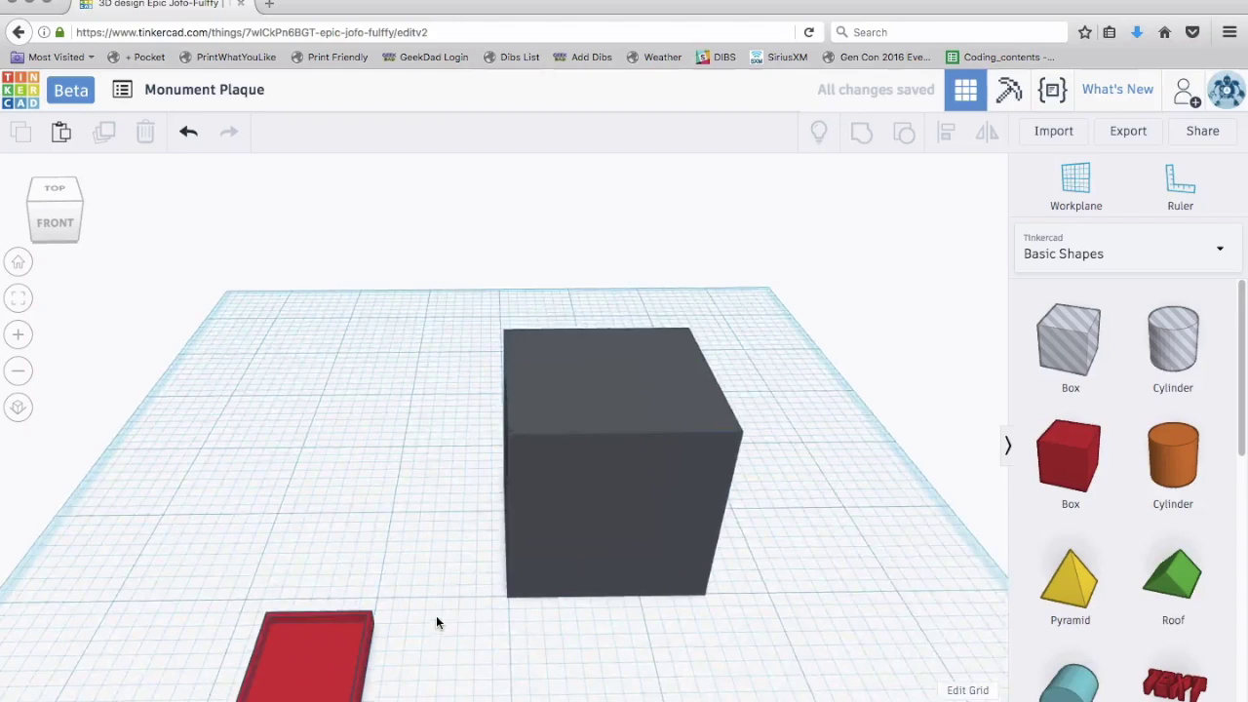
pyautogui.scroll(-2, 436, 615)
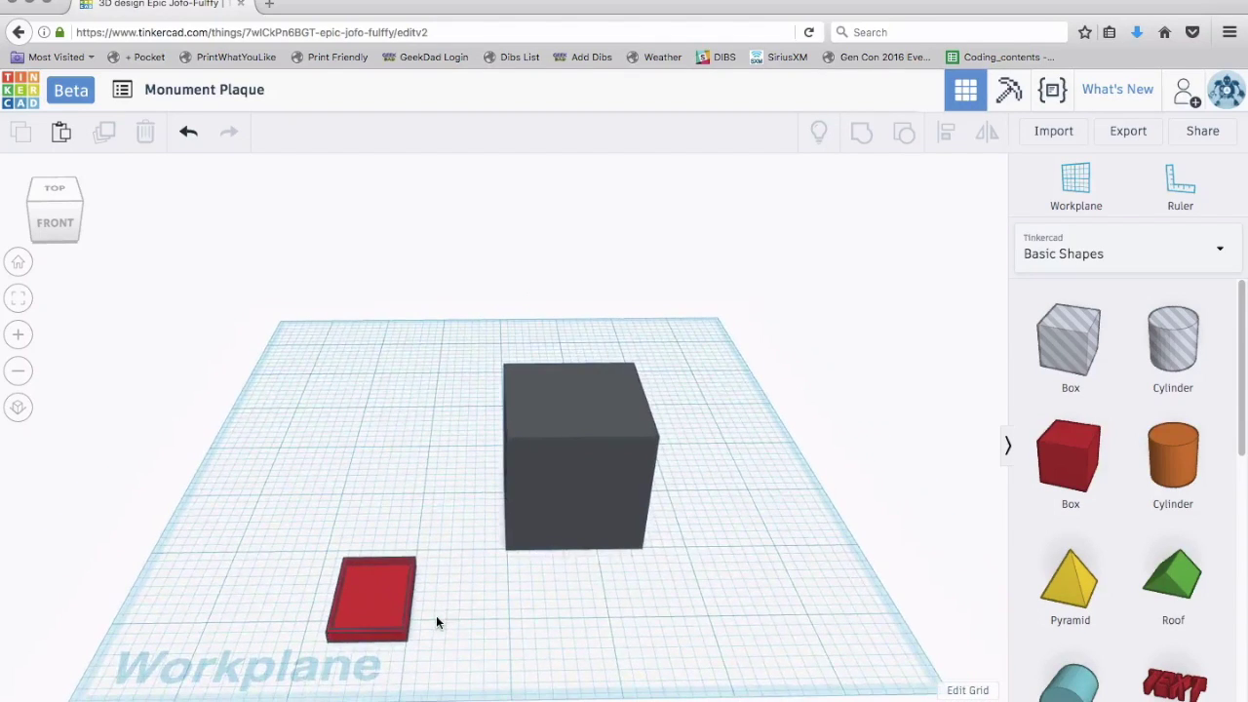
pyautogui.click(1057, 253)
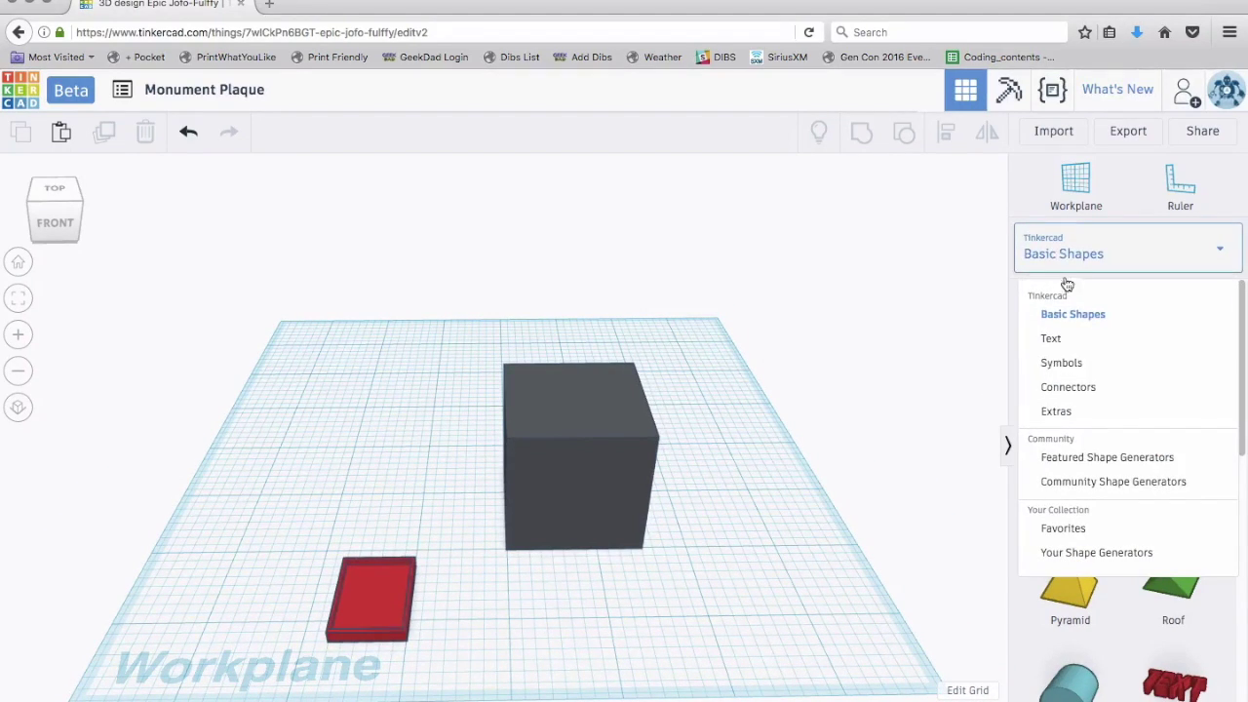
pyautogui.click(1070, 341)
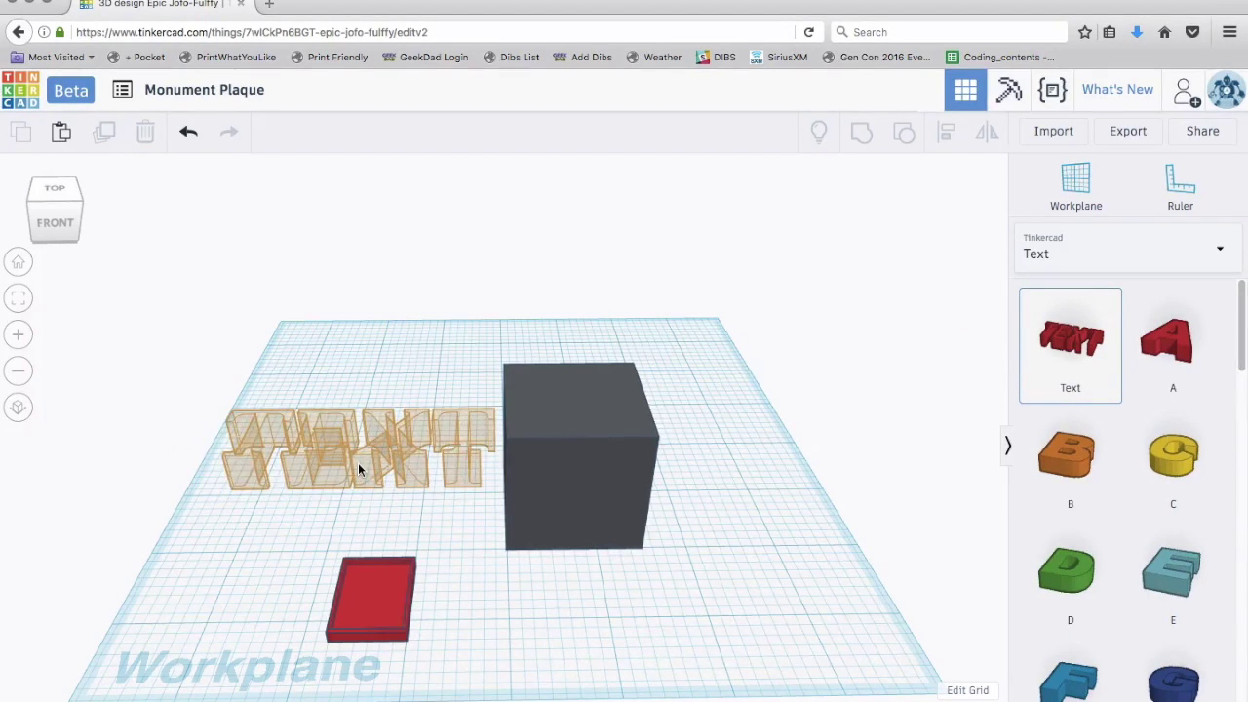
pyautogui.click(355, 472)
pyautogui.click(868, 308)
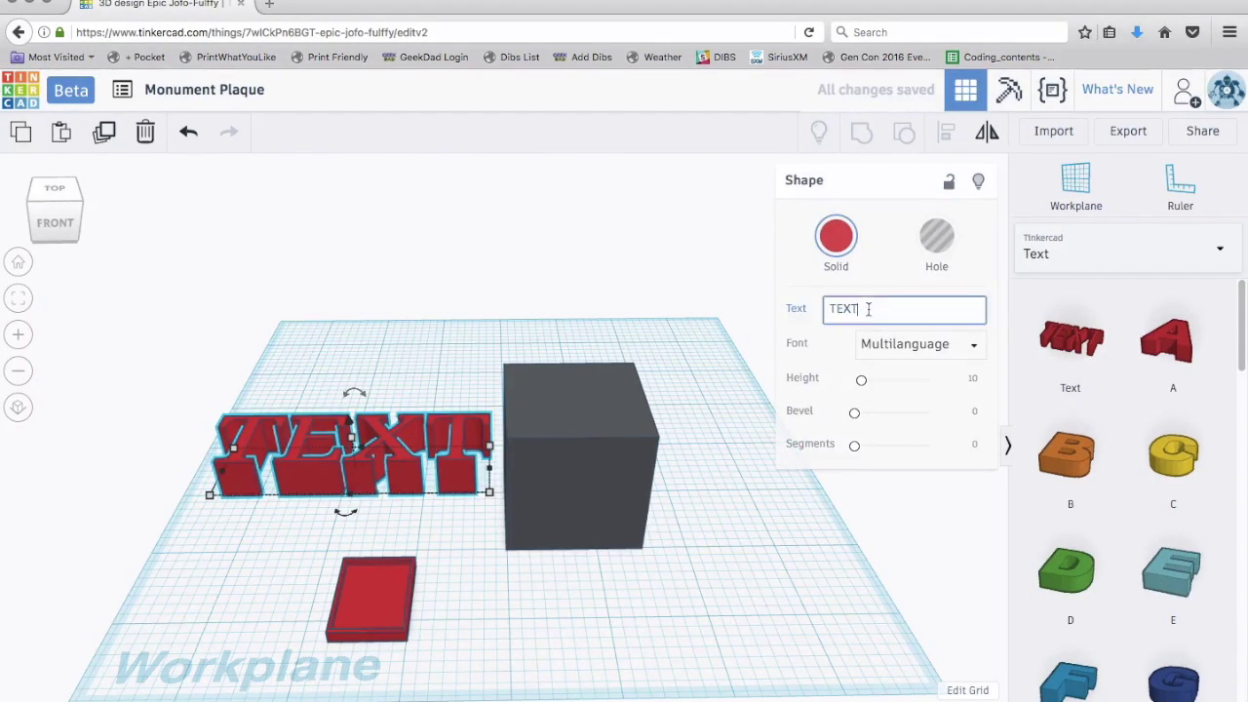
pyautogui.write('RIP')
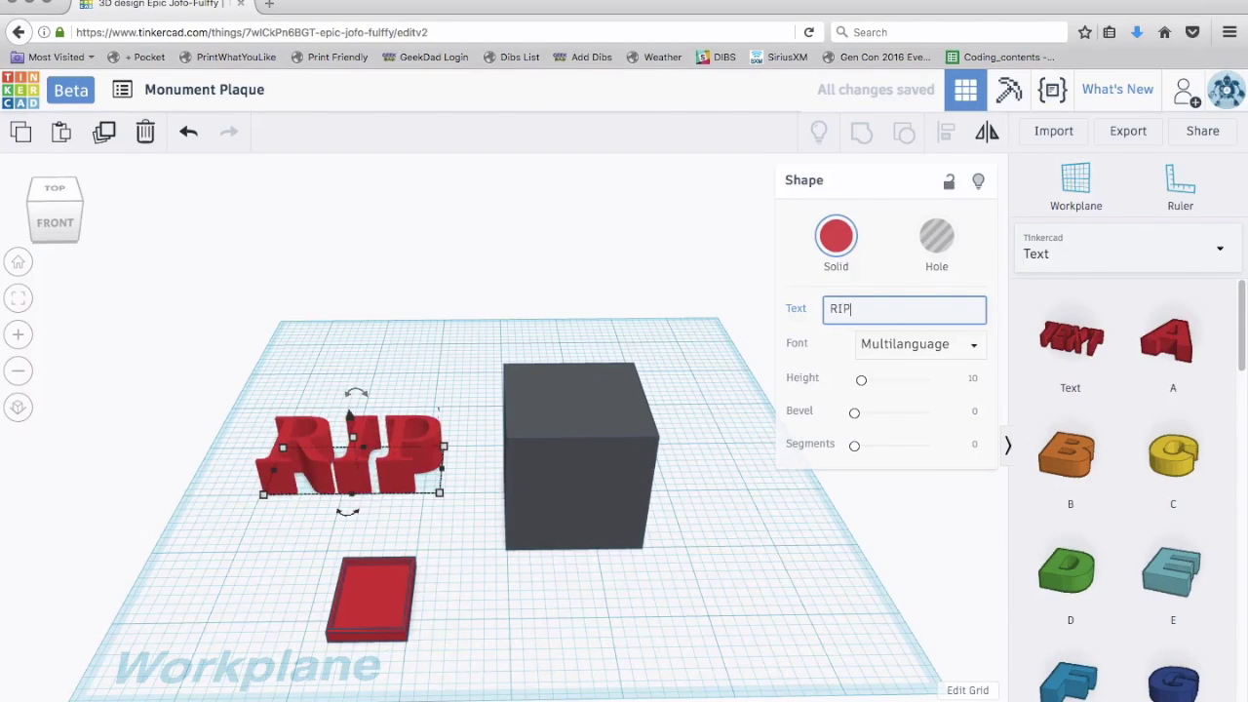
pyautogui.click(384, 305)
# - Shrink the RIP text and position it in the upper part of the plaque's recess
pyautogui.click(388, 466)
pyautogui.moveTo(436, 491); pyautogui.dragTo(391, 597)
pyautogui.moveTo(474, 641)
pyautogui.mouseDown(button='right')
pyautogui.moveTo(486, 700)
pyautogui.moveTo(477, 663)
pyautogui.mouseUp(button='right')
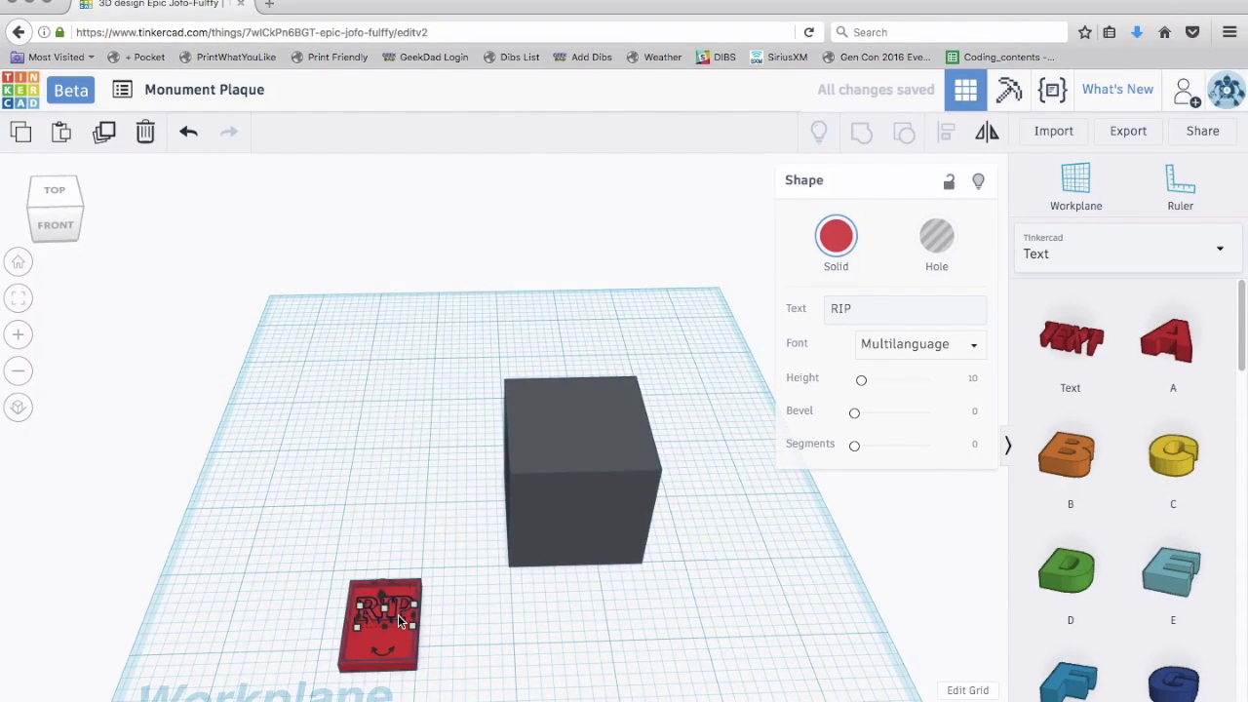
pyautogui.moveTo(398, 613); pyautogui.dragTo(405, 627)
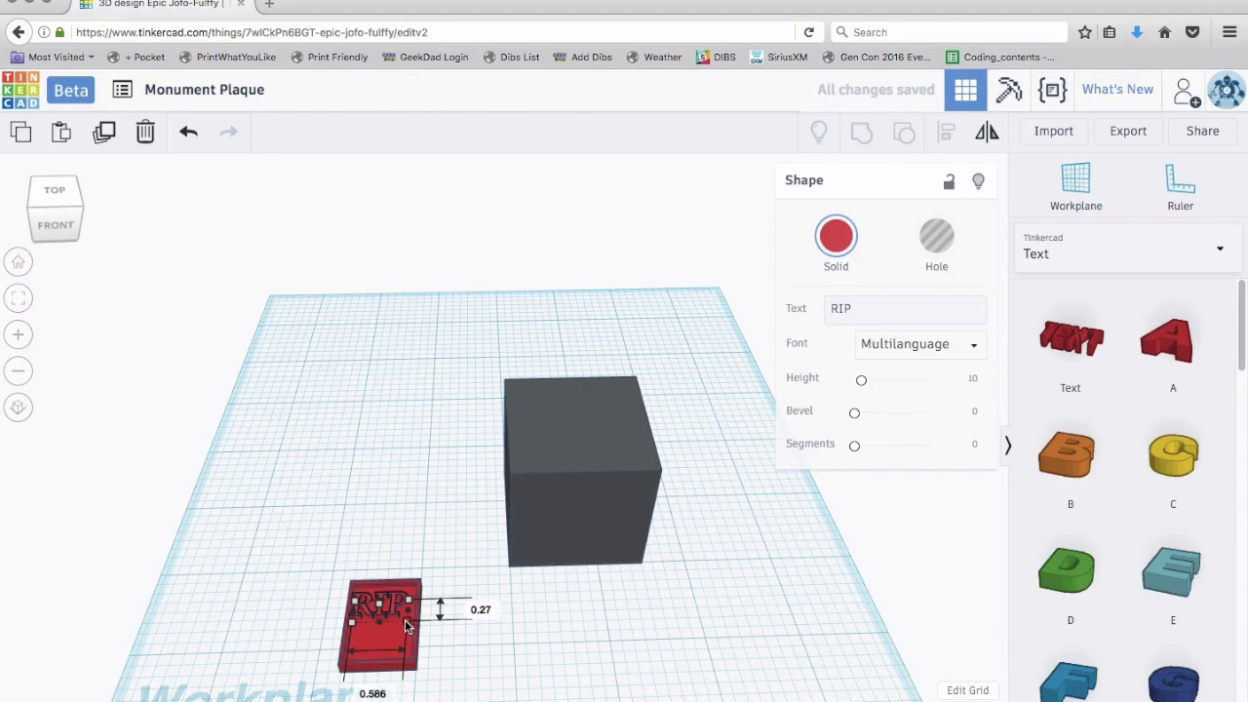
pyautogui.click(348, 572)
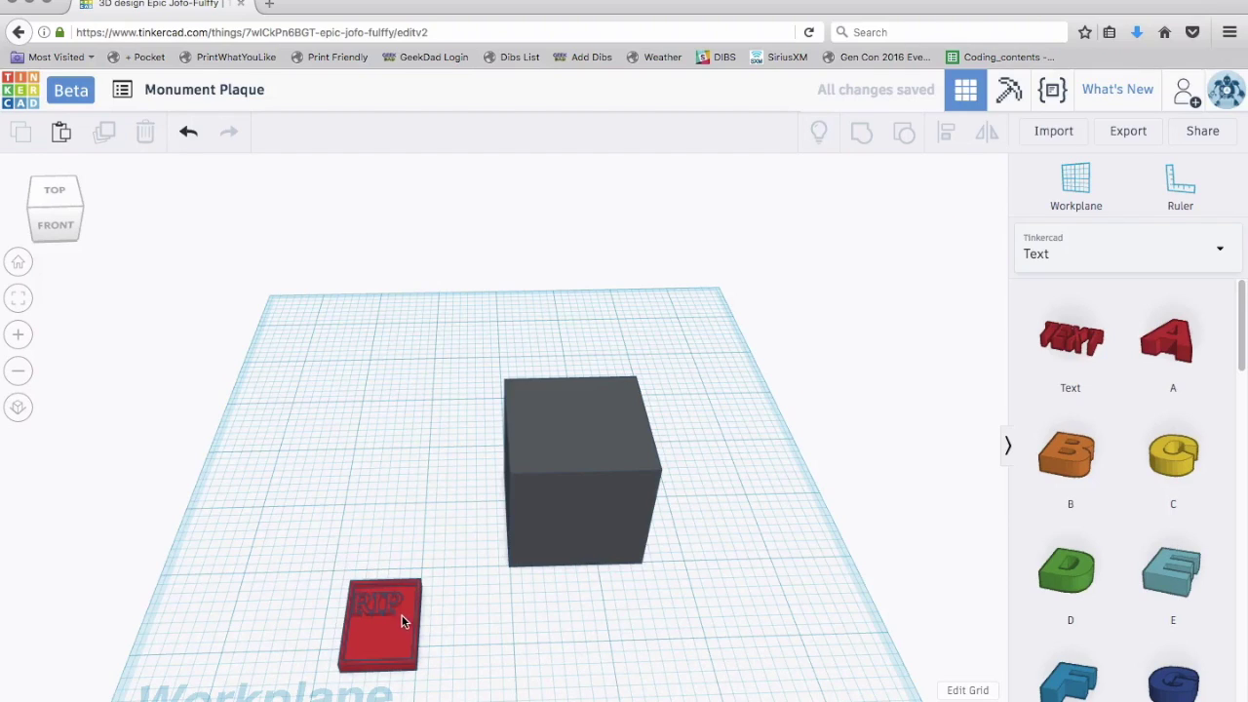
# - Align the RIP text to the centre of the plaque's width
pyautogui.click(387, 607)
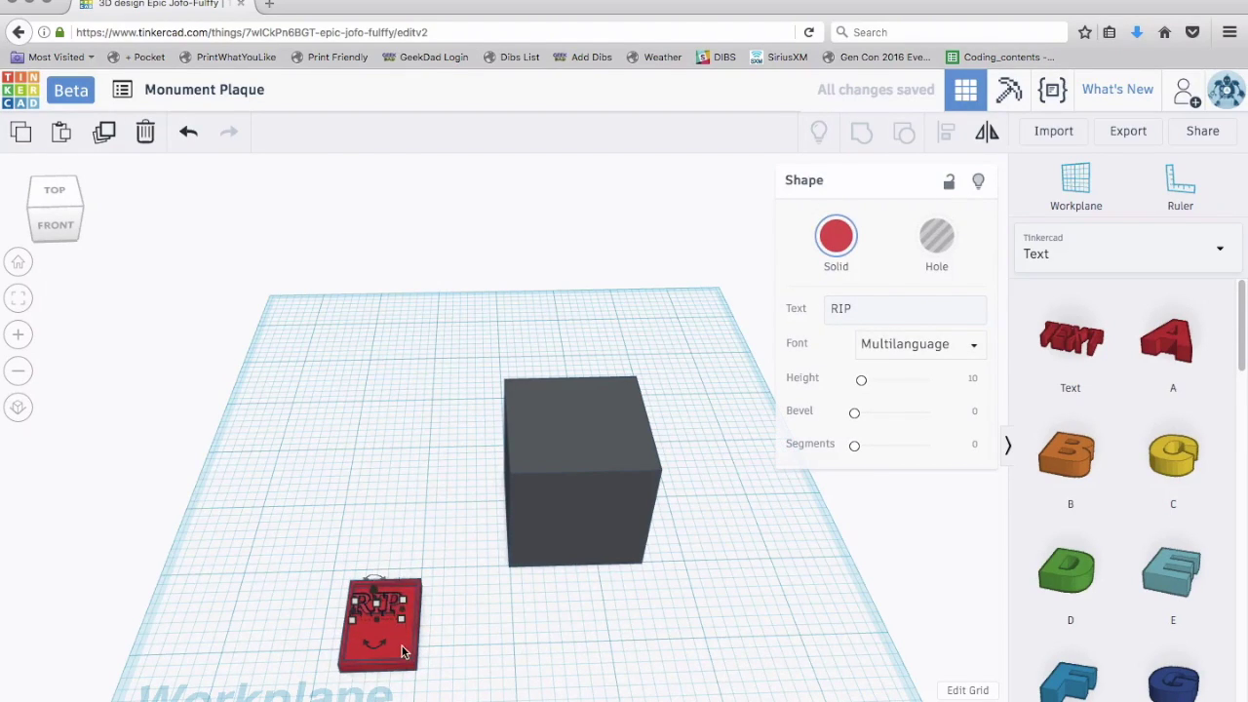
pyautogui.keyDown('shift'); pyautogui.click(402, 652); pyautogui.keyUp('shift')
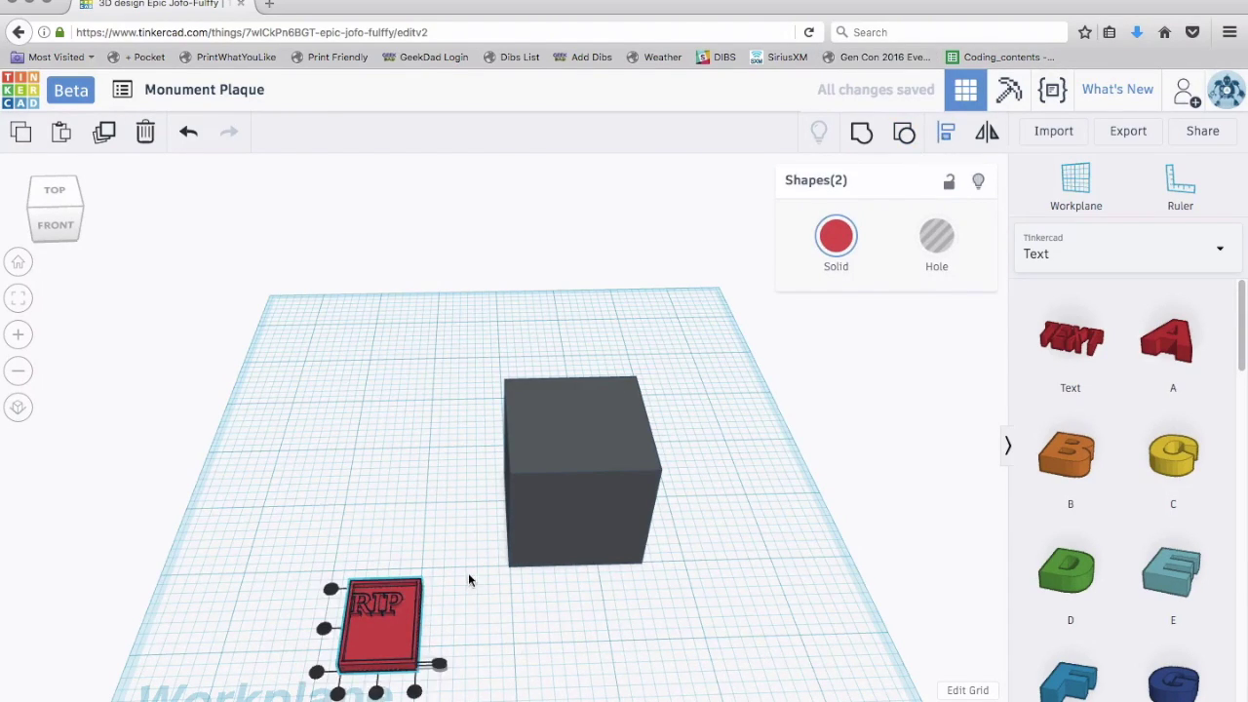
pyautogui.click(539, 664)
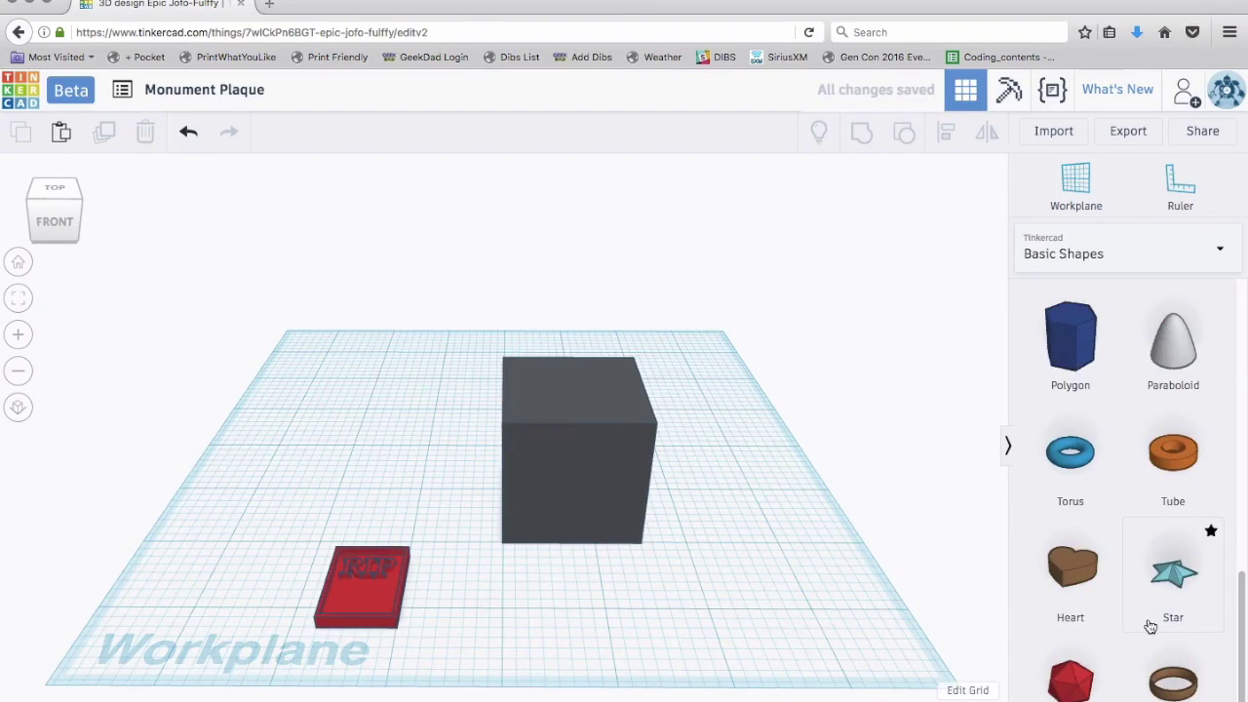
# - Add a star beside the plaque, about 0.726 by 0.764 in size, and rotate it 18° on the workplane
pyautogui.moveTo(1203, 589); pyautogui.dragTo(547, 619)
pyautogui.moveTo(673, 698); pyautogui.dragTo(531, 620)
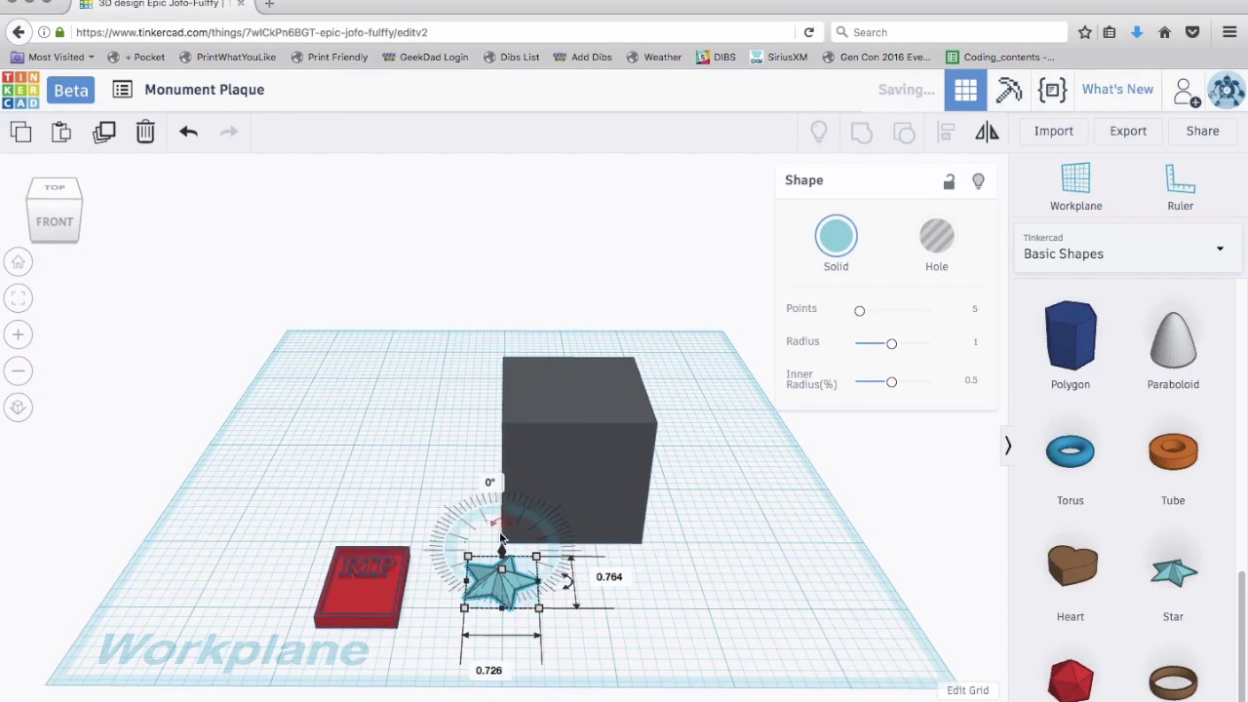
pyautogui.moveTo(567, 582); pyautogui.dragTo(583, 575)
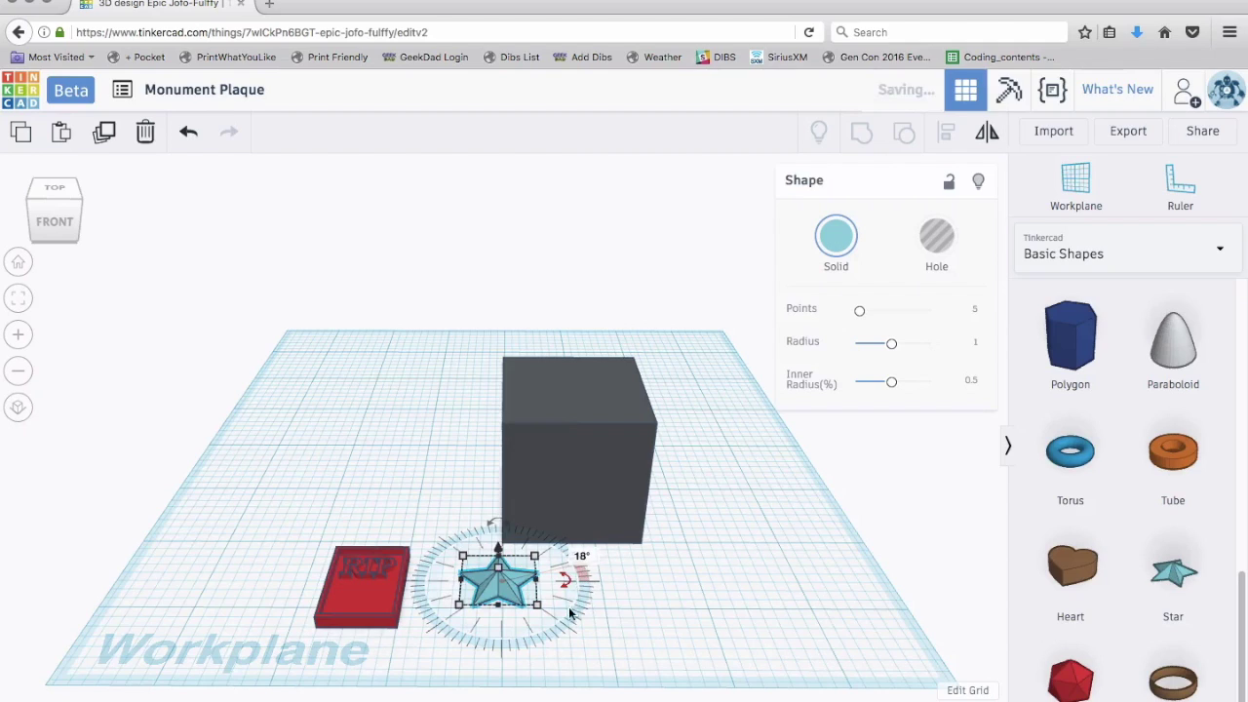
# - Shrink the star and place it in the plaque's recess below the RIP text
pyautogui.moveTo(523, 602); pyautogui.dragTo(358, 602)
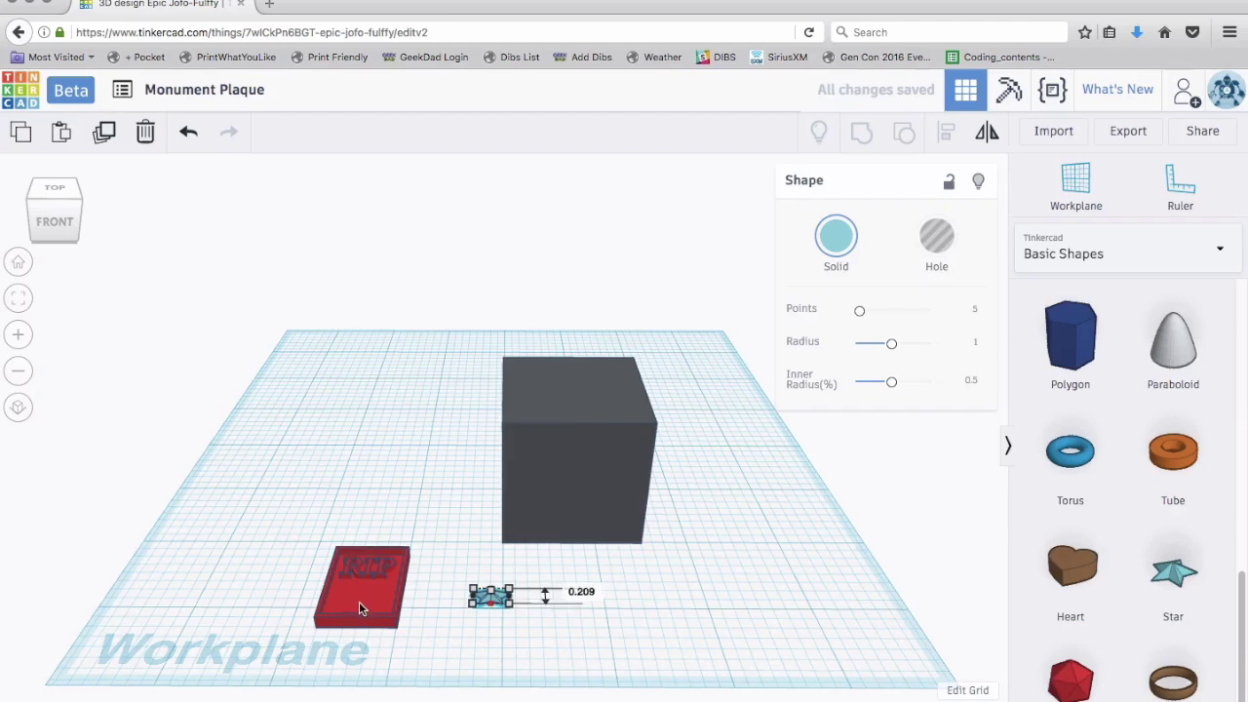
pyautogui.hotkey('ctrl', 'z')
pyautogui.moveTo(495, 606); pyautogui.dragTo(357, 595)
pyautogui.moveTo(436, 626); pyautogui.dragTo(457, 656, button='right')
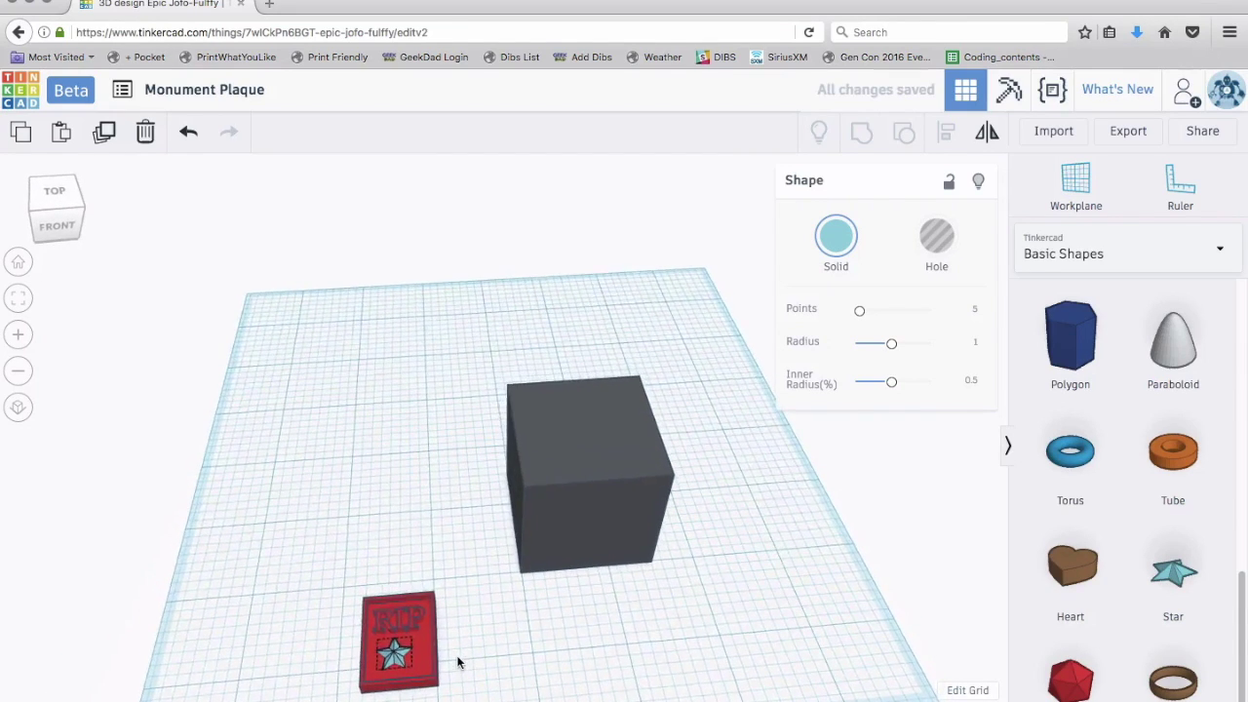
# - Align the star to the centre of the plaque's width
pyautogui.keyDown('shift'); pyautogui.click(432, 688); pyautogui.keyUp('shift')
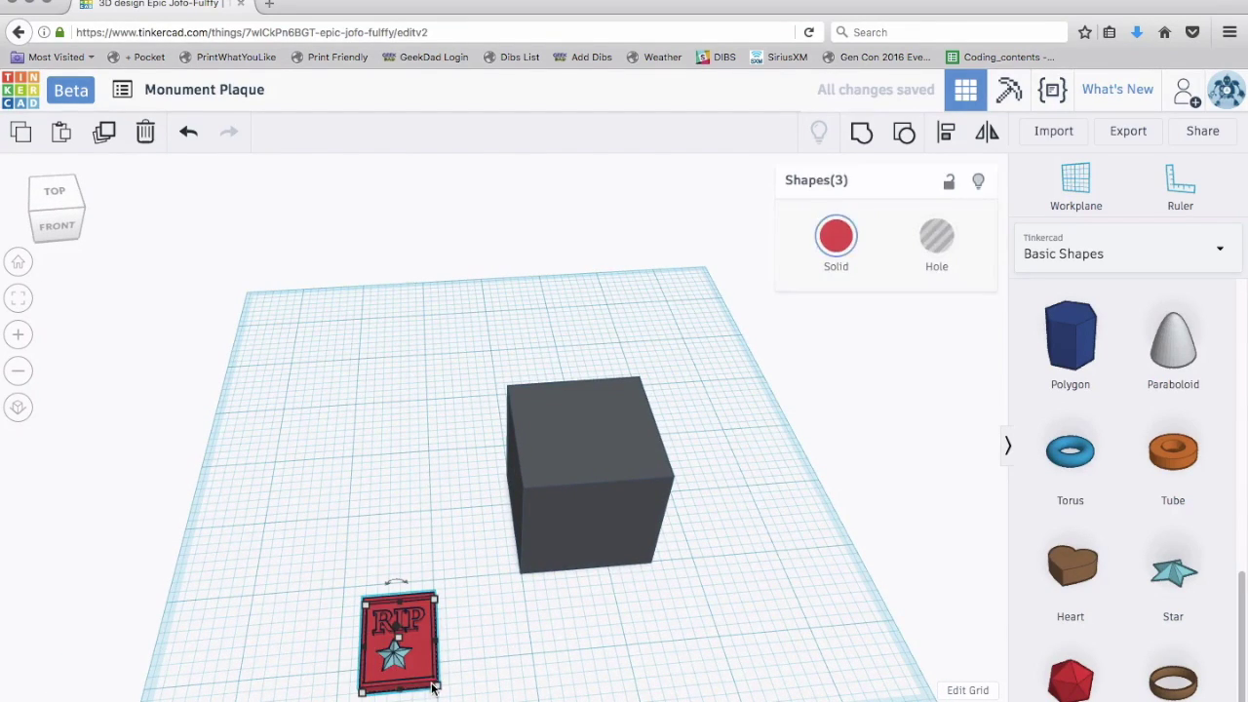
pyautogui.click(946, 132)
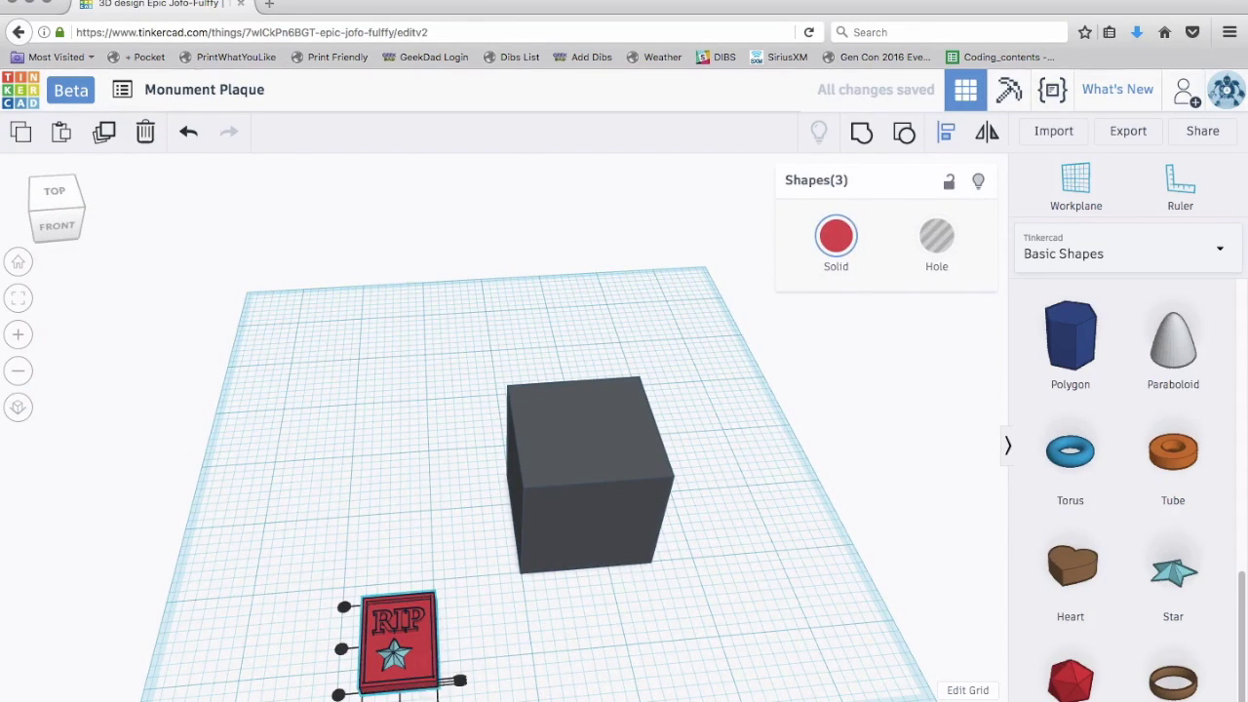
pyautogui.click(549, 679)
pyautogui.moveTo(549, 680); pyautogui.dragTo(549, 695, button='right')
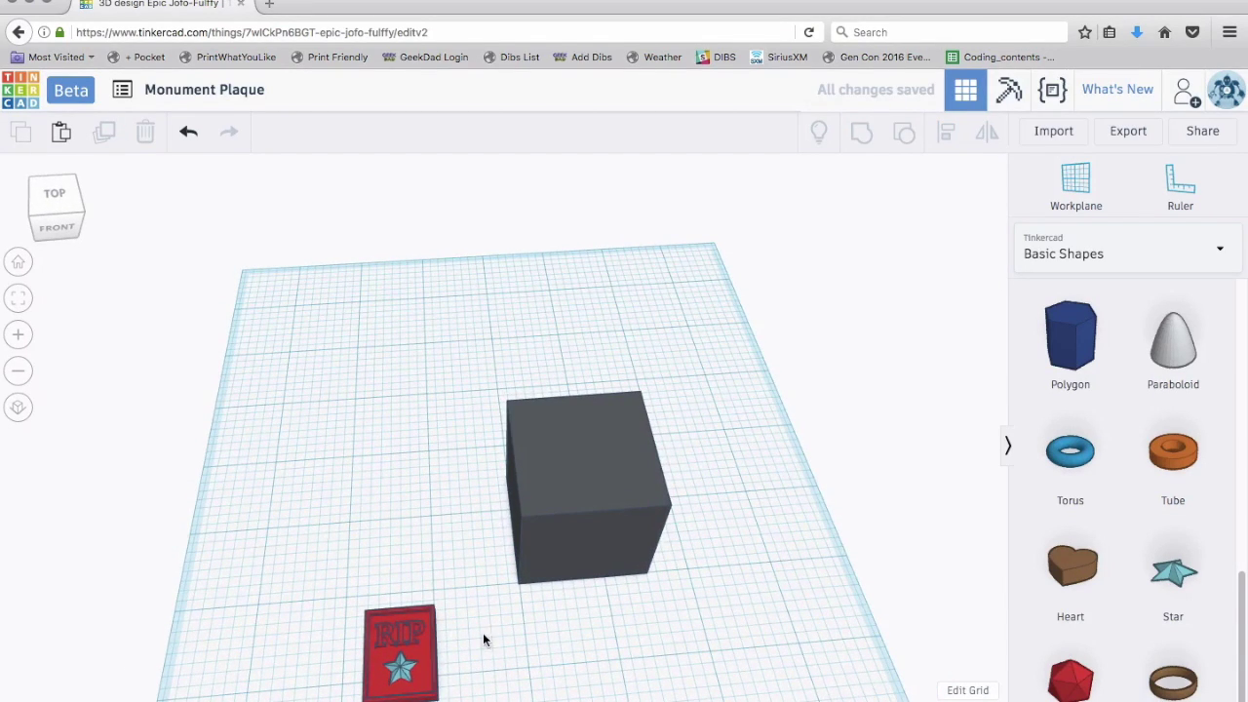
# - Delete the dark cube from the workplane
pyautogui.click(555, 542)
pyautogui.press('Delete')
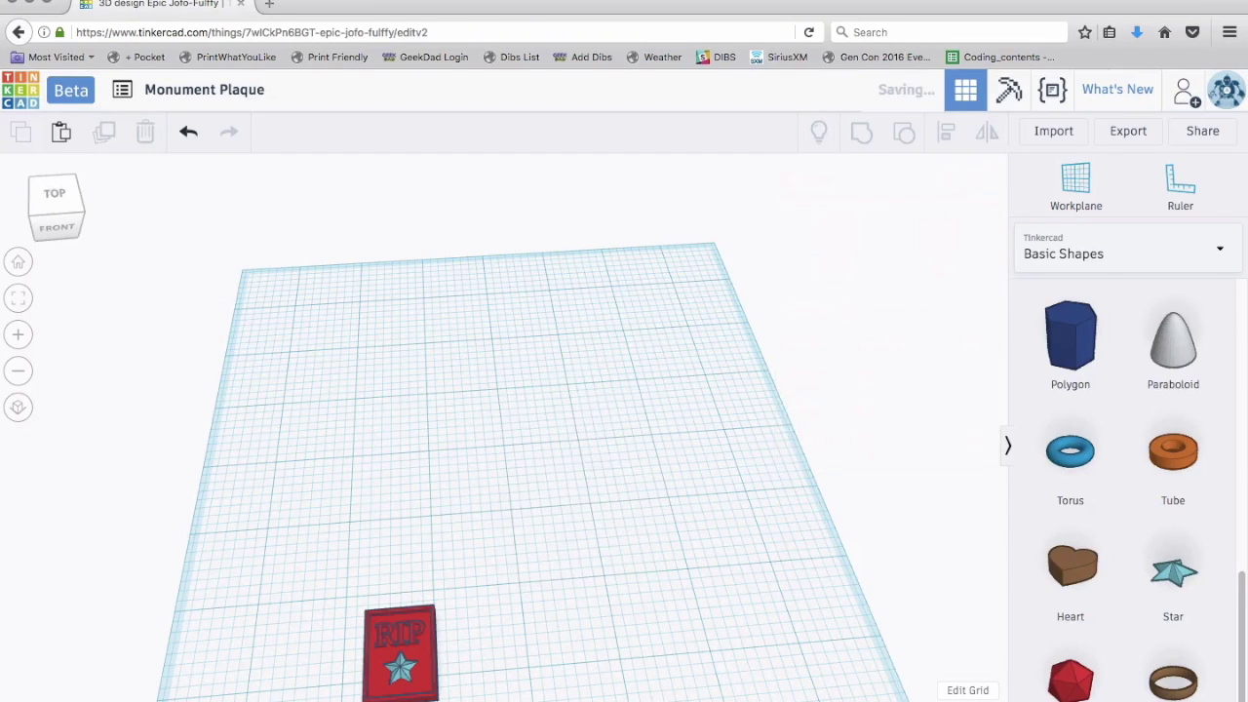
# - Add a four-sided pyramid from the basic shapes near the plaque, with a base of about 3/8 by 3/8
pyautogui.click(1104, 247)
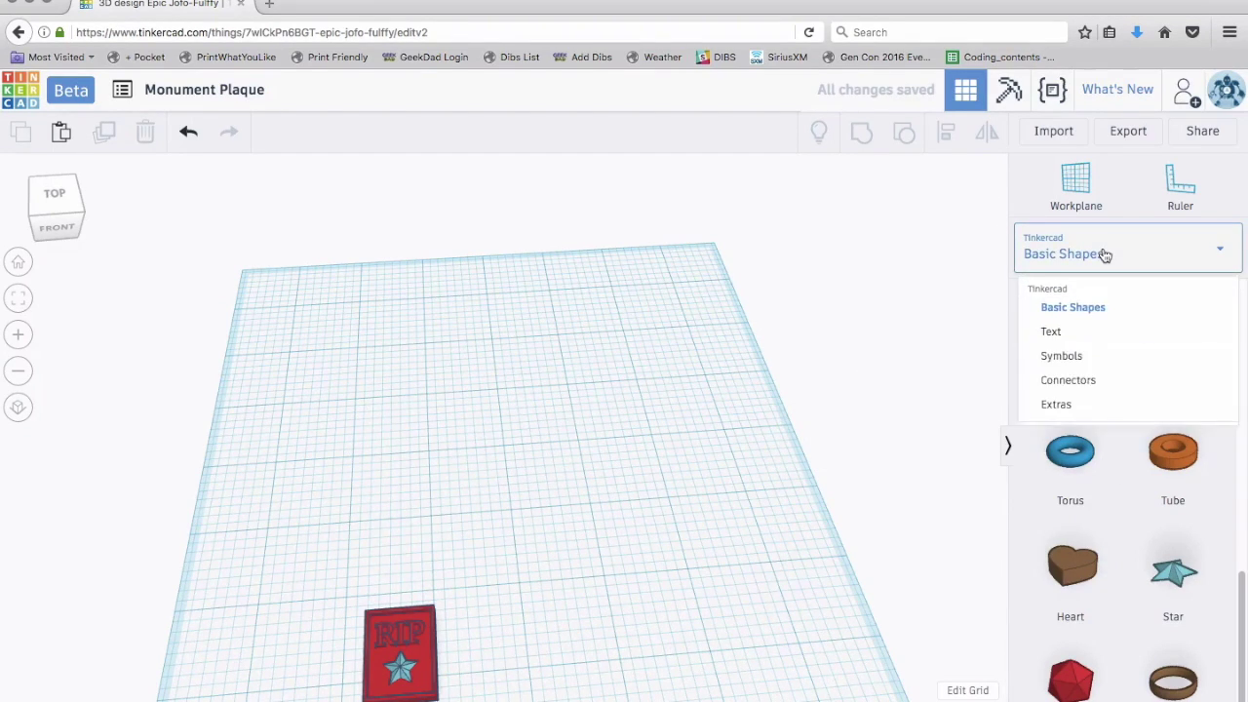
pyautogui.click(1088, 315)
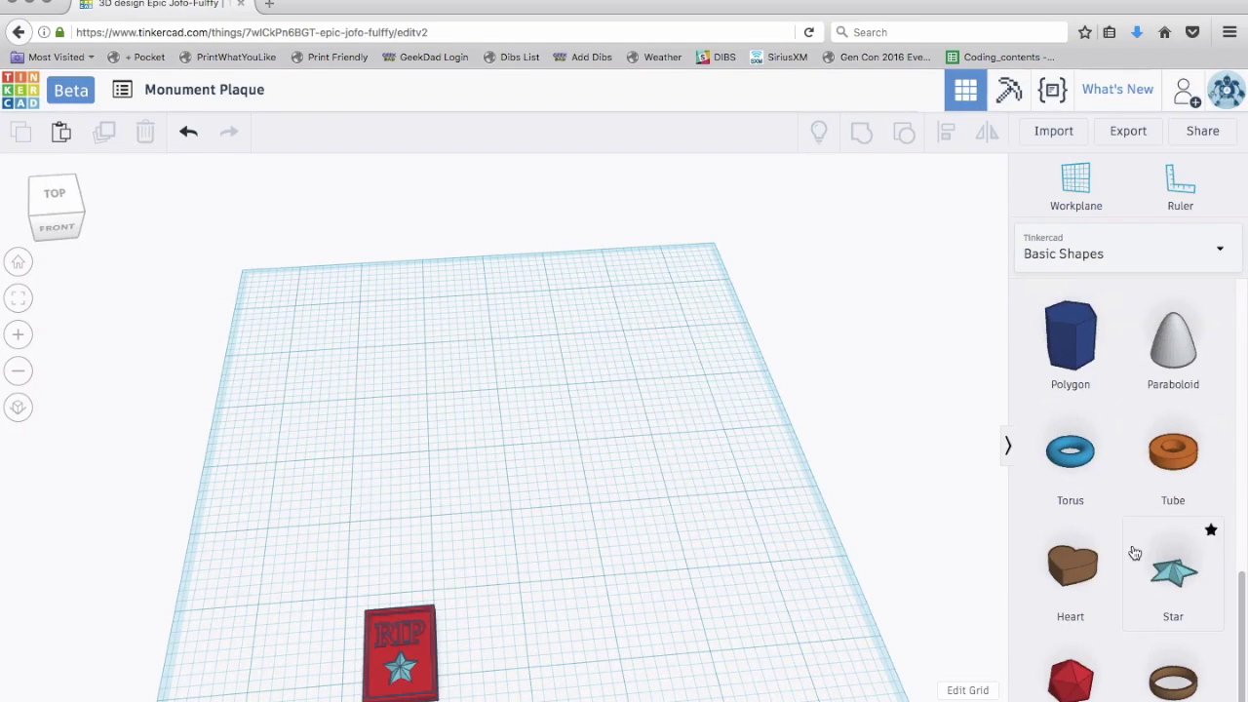
pyautogui.scroll(5, 1196, 458)
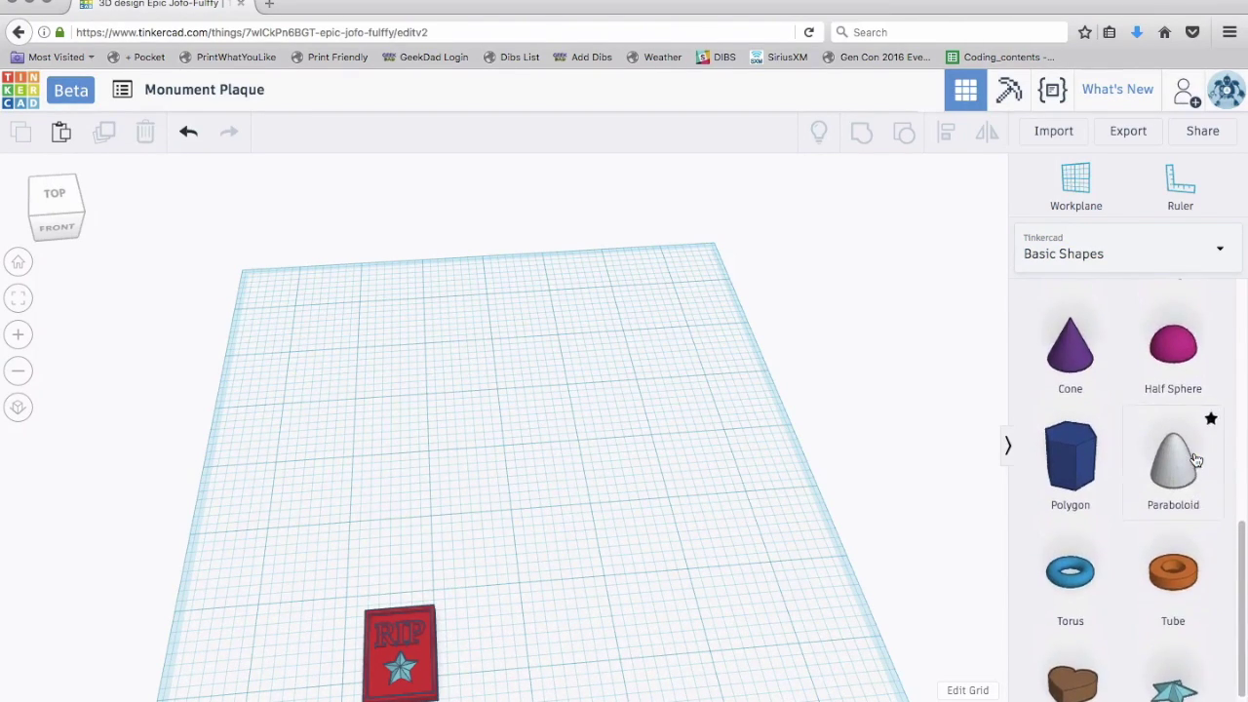
pyautogui.scroll(6, 1196, 458)
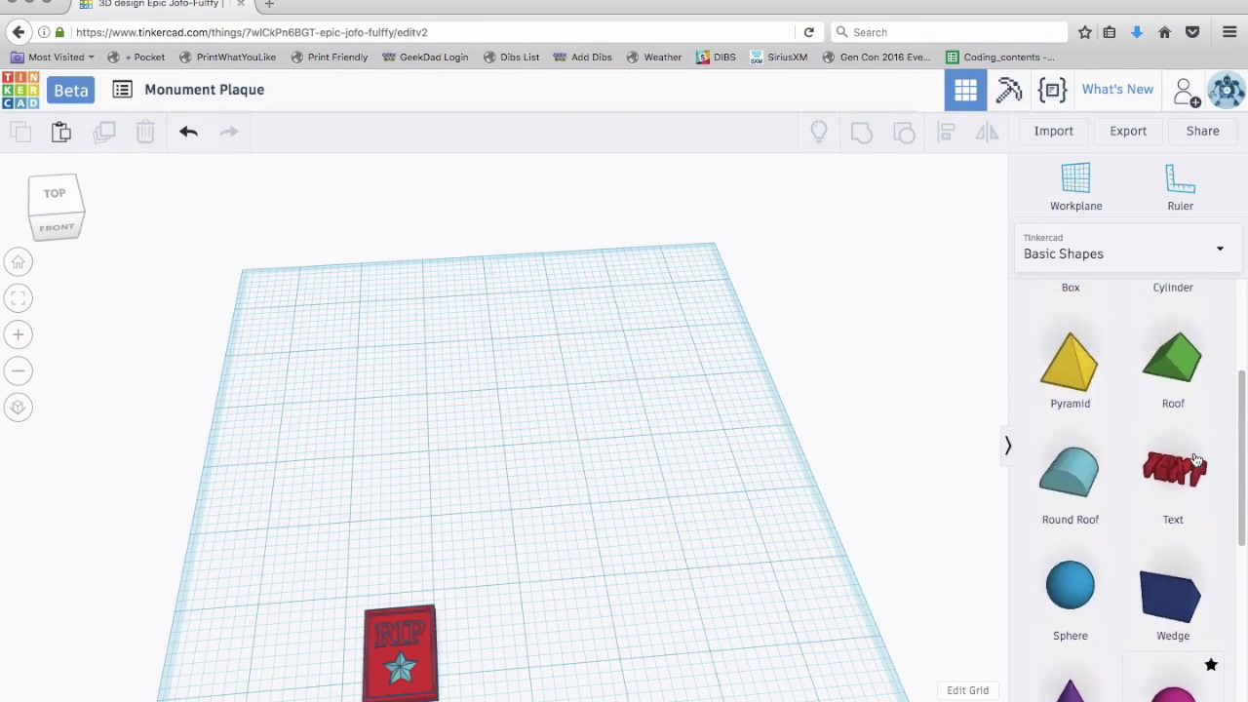
pyautogui.moveTo(1075, 476); pyautogui.dragTo(528, 590)
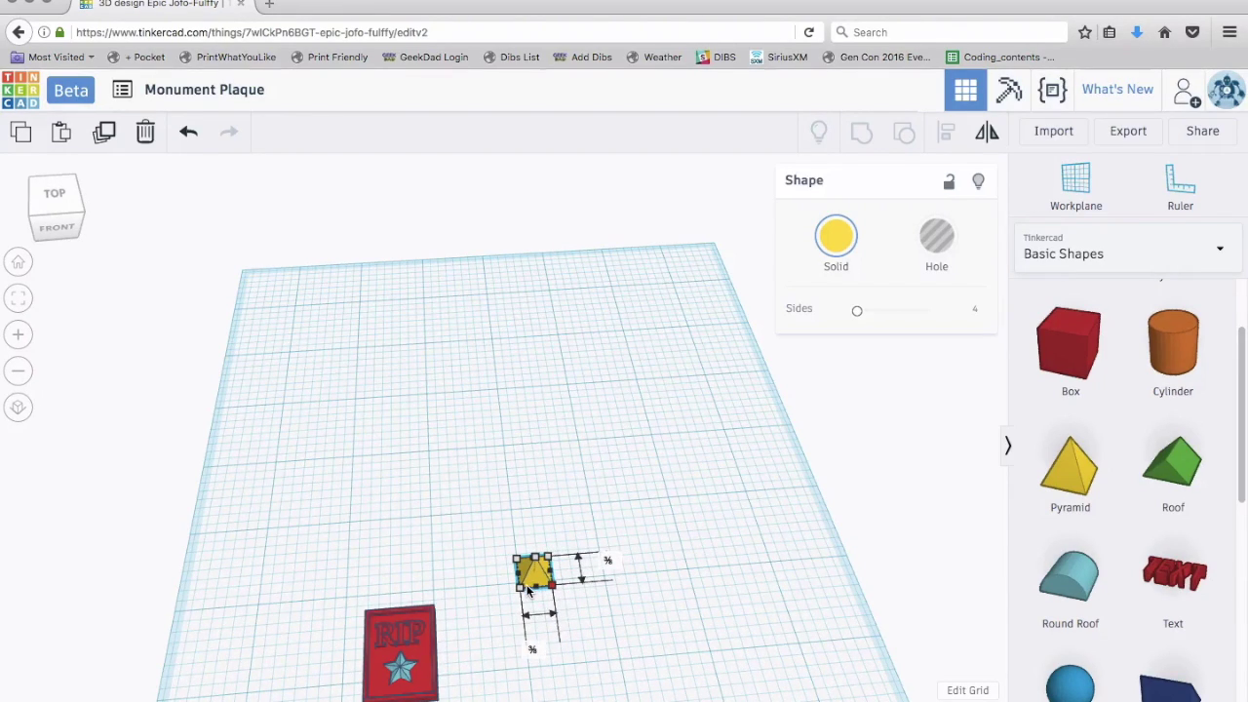
# - Lower the pyramid's height to roughly half, keeping its base size
pyautogui.click(620, 626)
pyautogui.moveTo(619, 625); pyautogui.dragTo(619, 530, button='right')
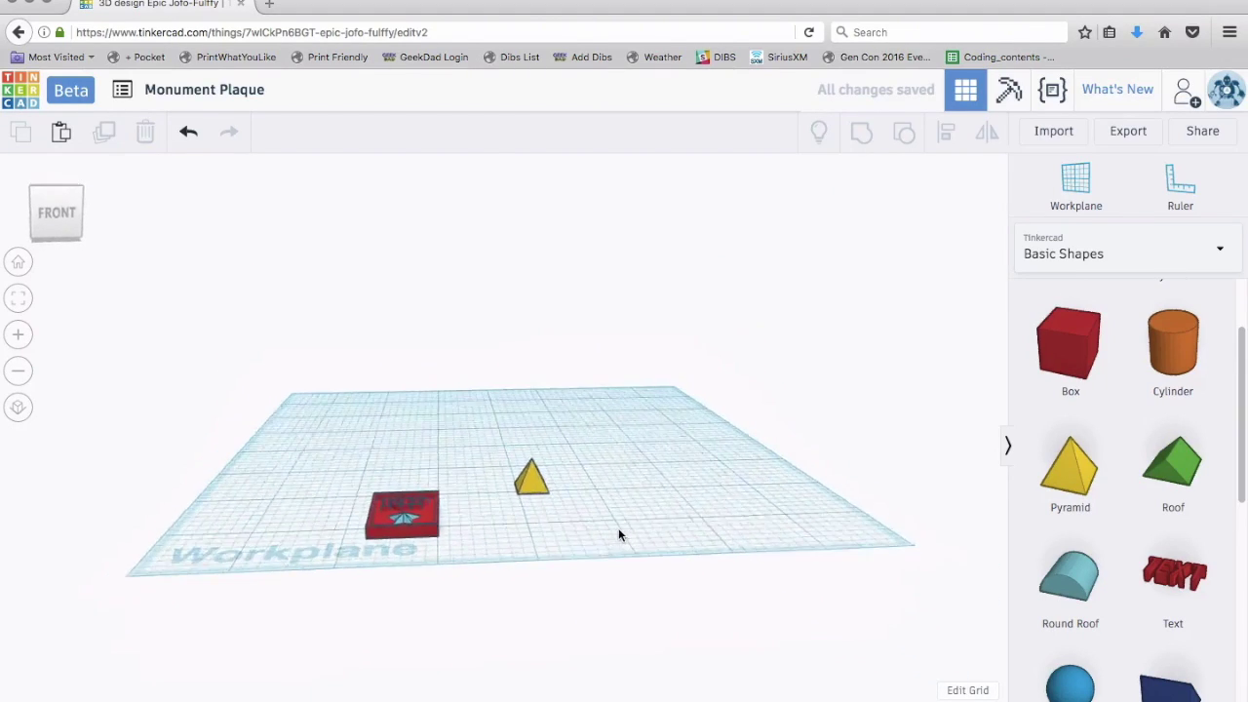
pyautogui.scroll(2, 561, 467)
pyautogui.click(539, 478)
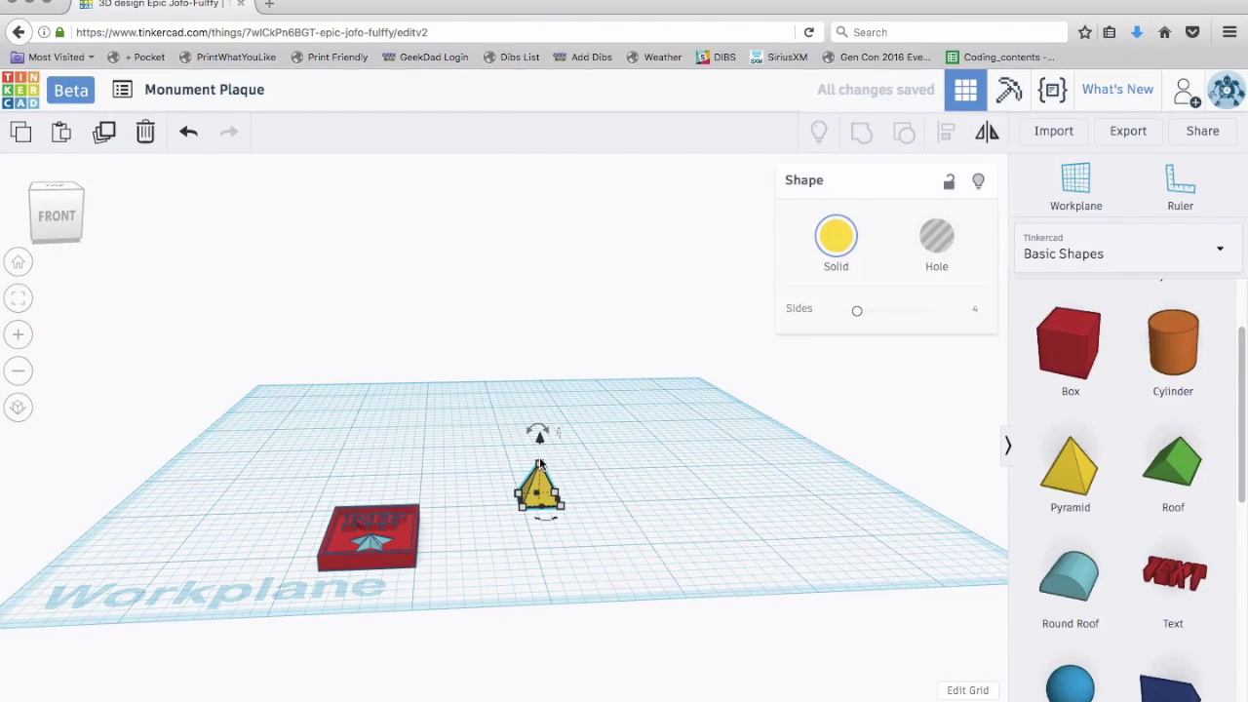
pyautogui.moveTo(540, 465)
pyautogui.mouseDown()
pyautogui.moveTo(540, 482)
pyautogui.moveTo(539, 368)
pyautogui.moveTo(539, 484)
pyautogui.mouseUp()
pyautogui.click(619, 519)
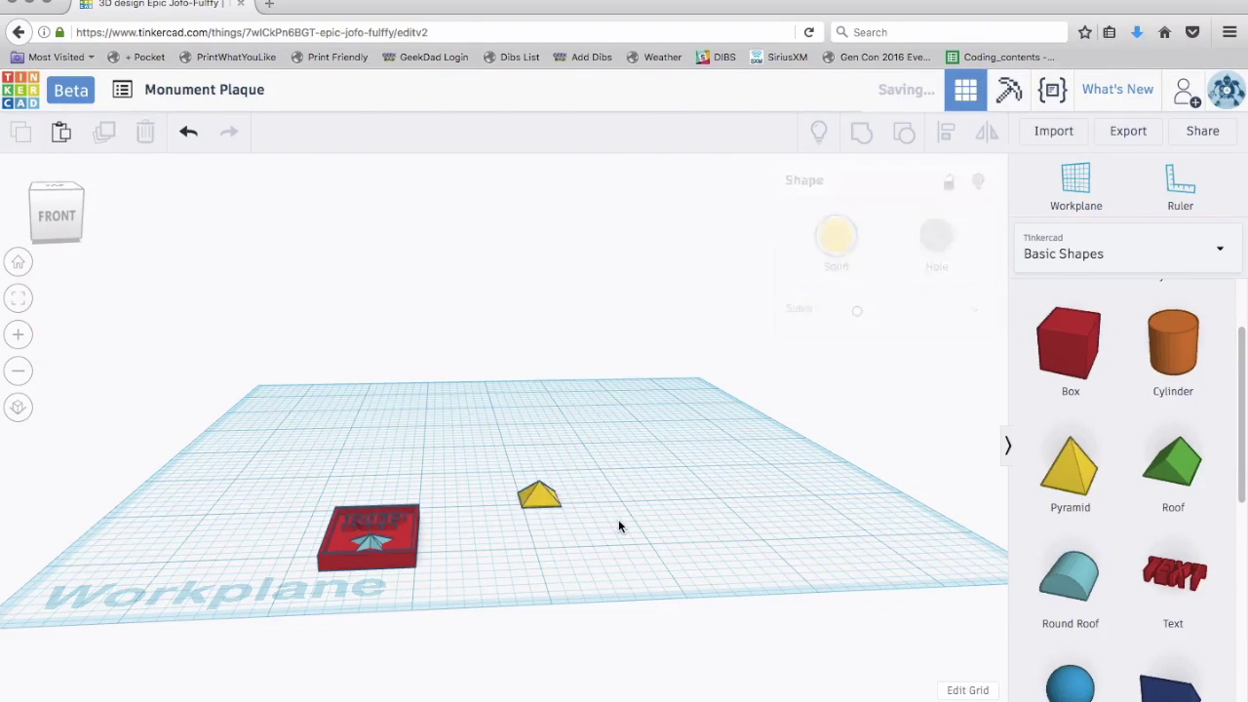
# - Move the pyramid close beside the plaque, about 3/4 sideways and 0.563 towards the workplane's front edge
pyautogui.moveTo(618, 518); pyautogui.dragTo(604, 582, button='right')
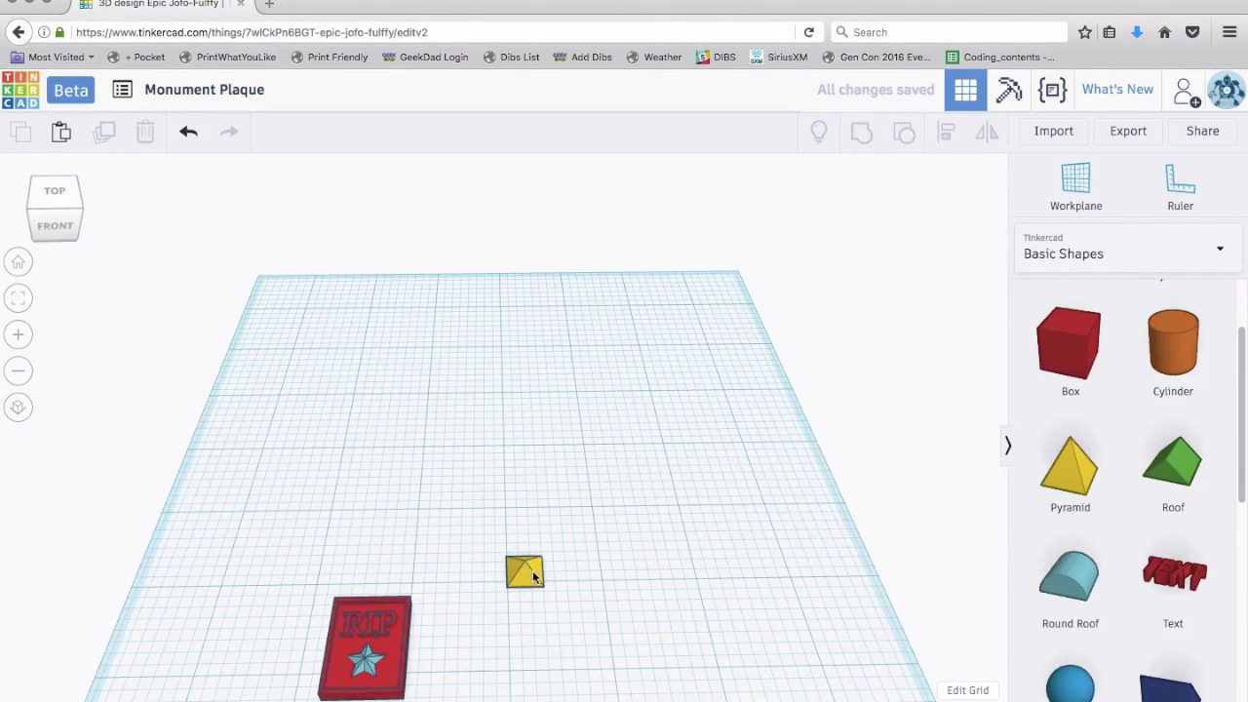
pyautogui.moveTo(528, 581); pyautogui.dragTo(455, 627)
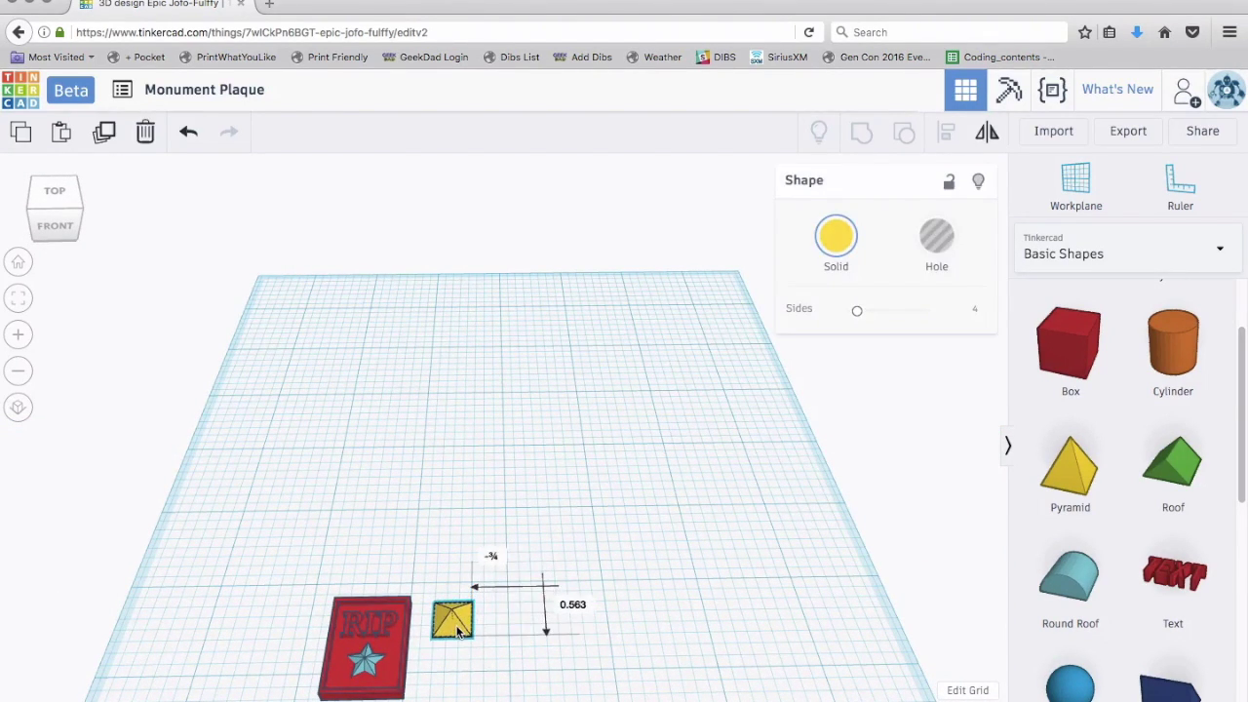
pyautogui.click(498, 659)
# - Export everything in the design as an STL and save the Monument Plaque file
pyautogui.scroll(-5, 432, 396)
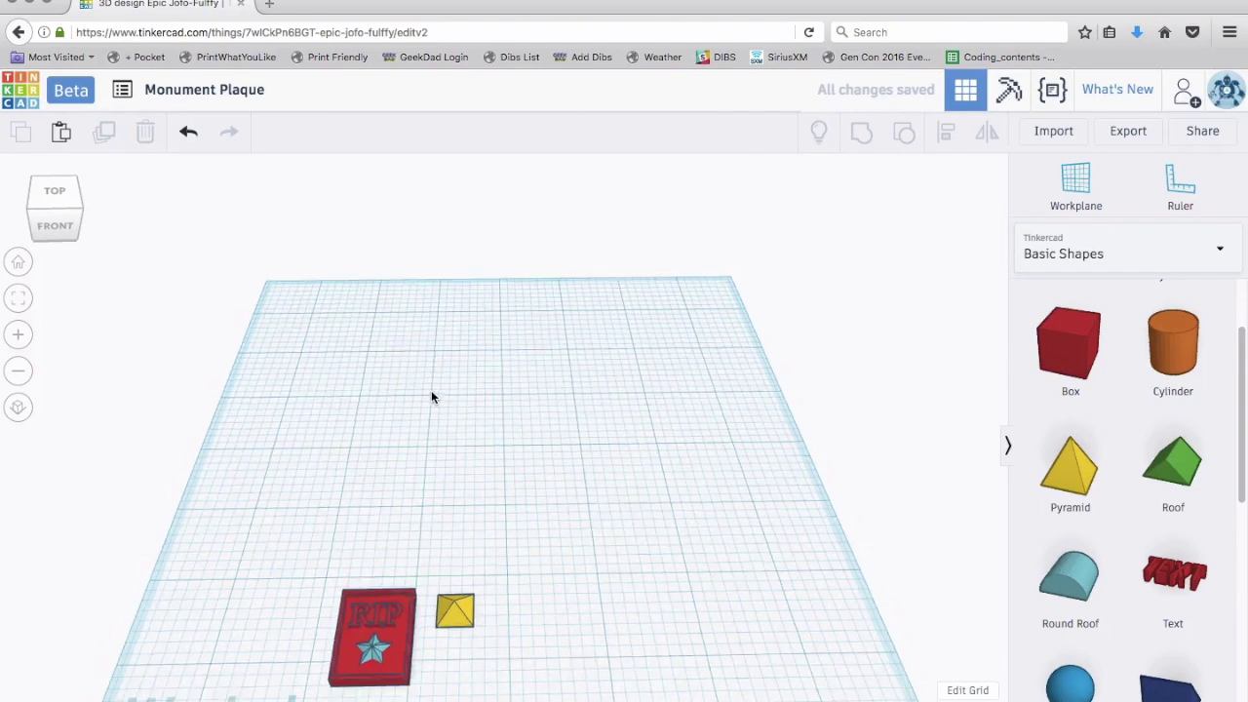
pyautogui.scroll(-4, 431, 396)
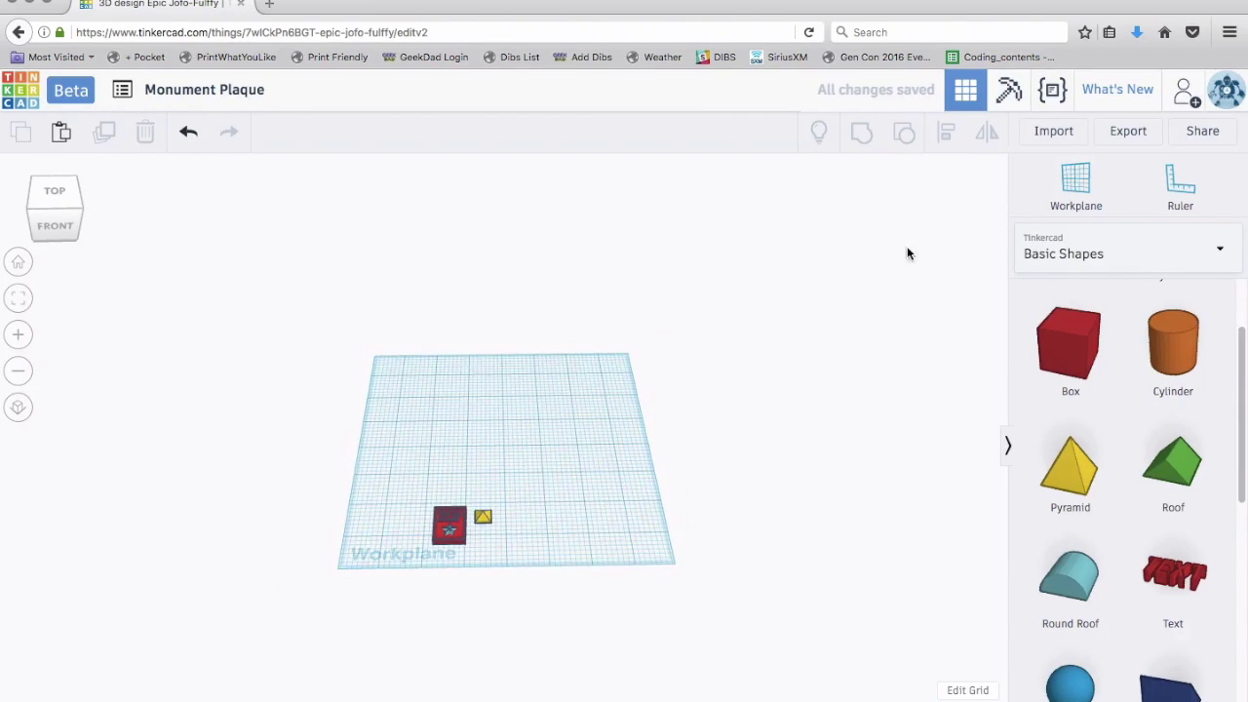
pyautogui.click(1122, 133)
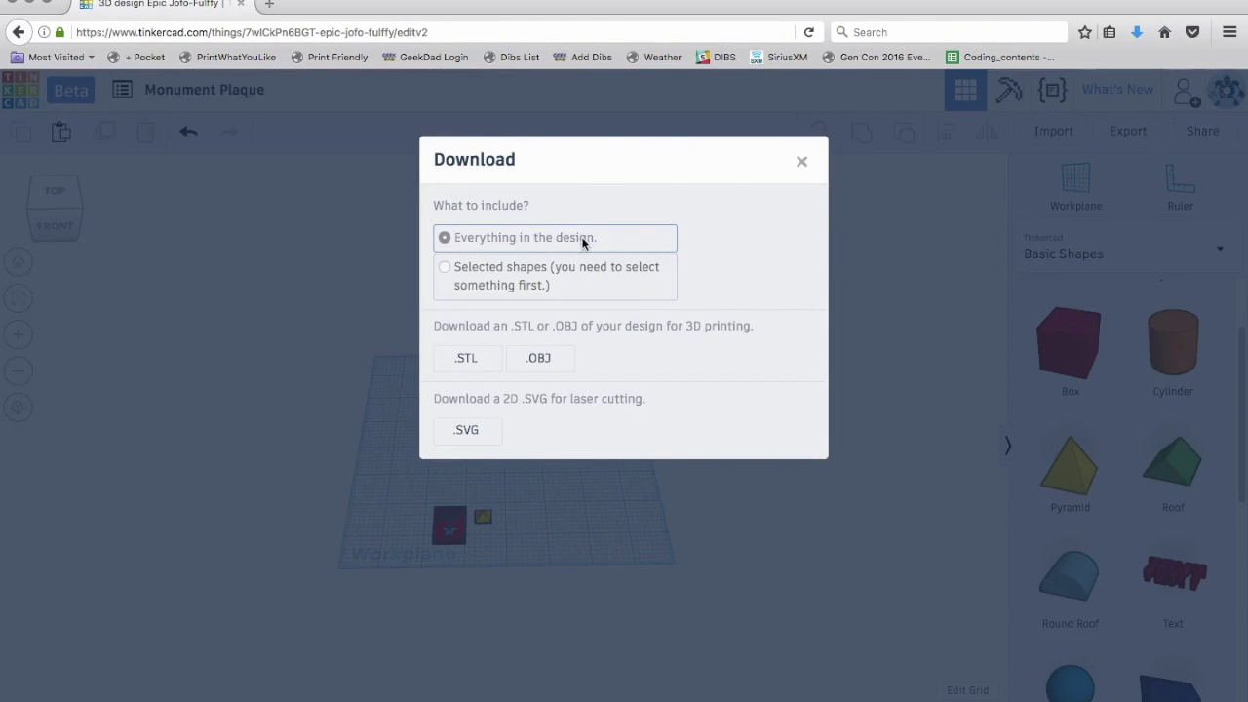
pyautogui.click(466, 359)
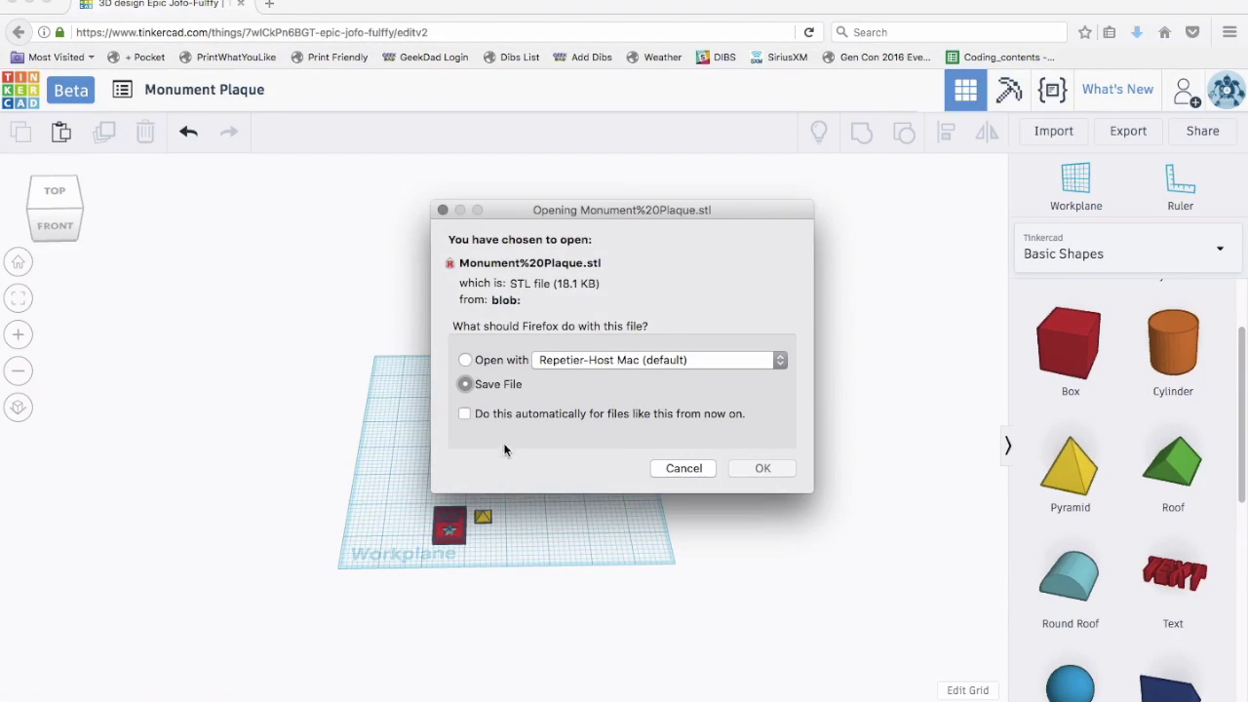
pyautogui.click(749, 470)
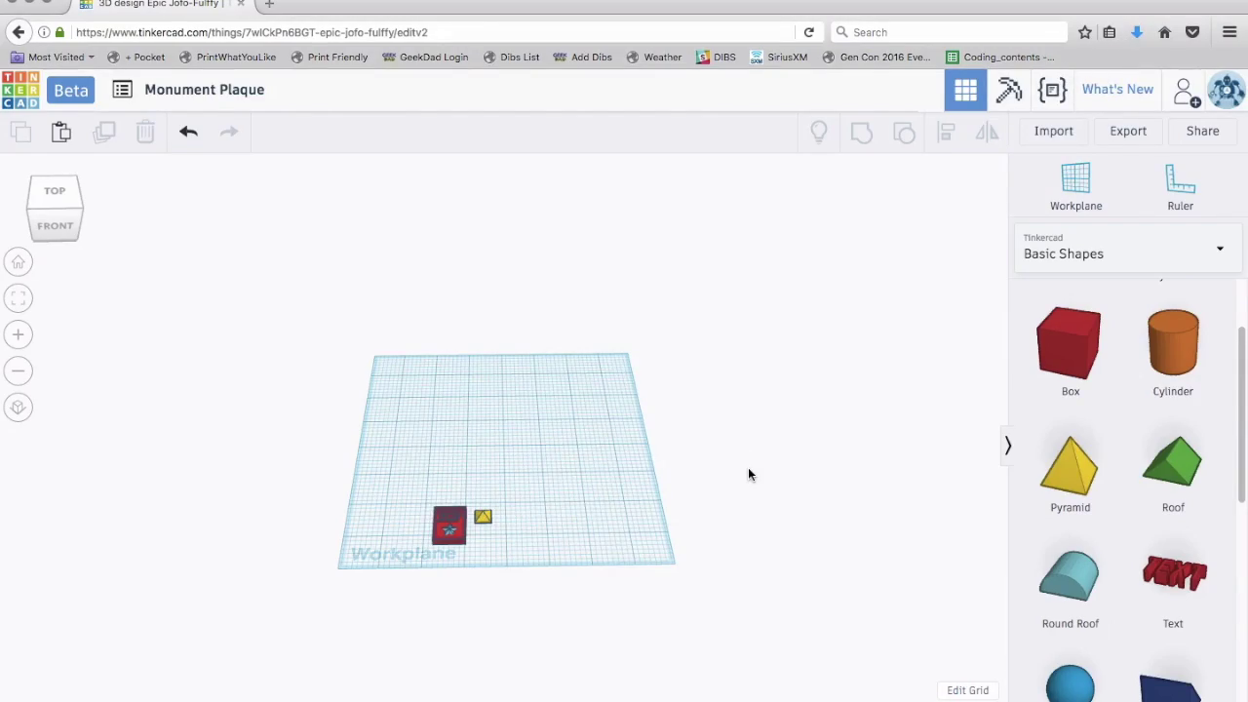